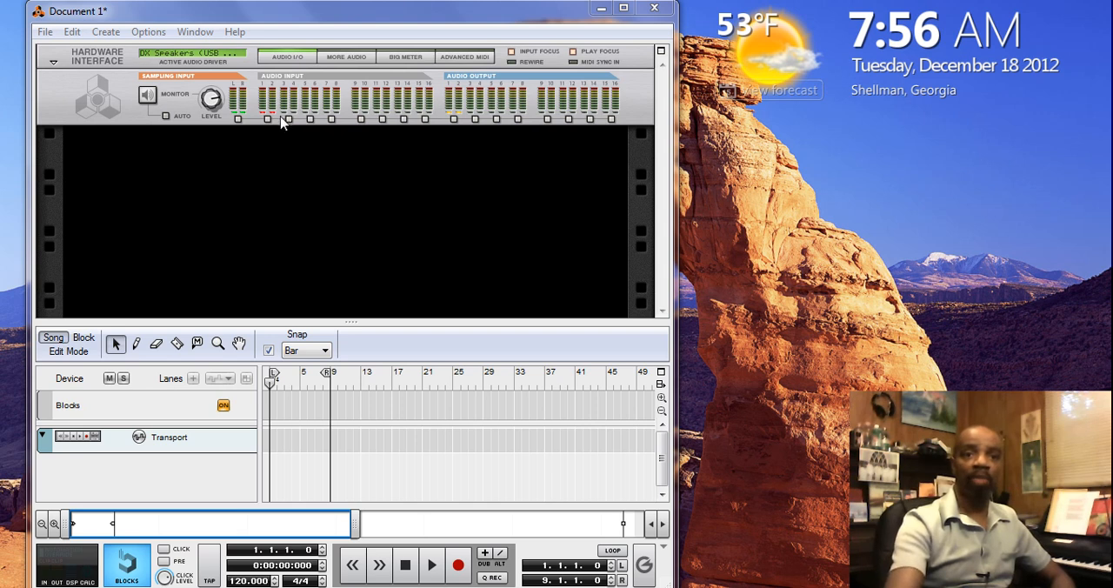
# Show the device palette and add an MClass Mastering Suite Combi below the hardware interface in the rack
pyautogui.click(240, 103)
pyautogui.press('F8')
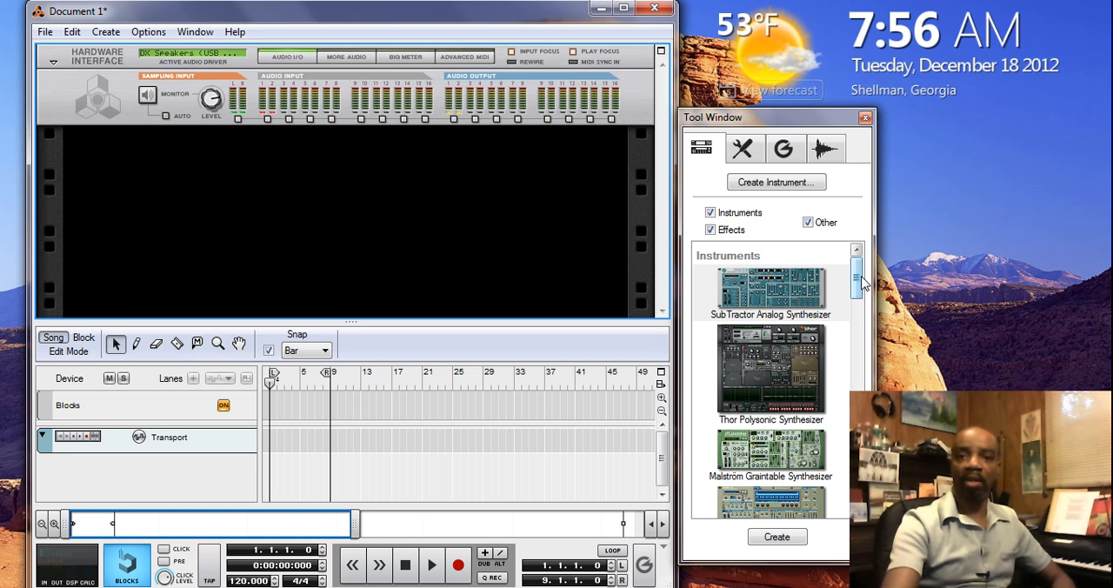
pyautogui.moveTo(864, 283); pyautogui.dragTo(860, 376)
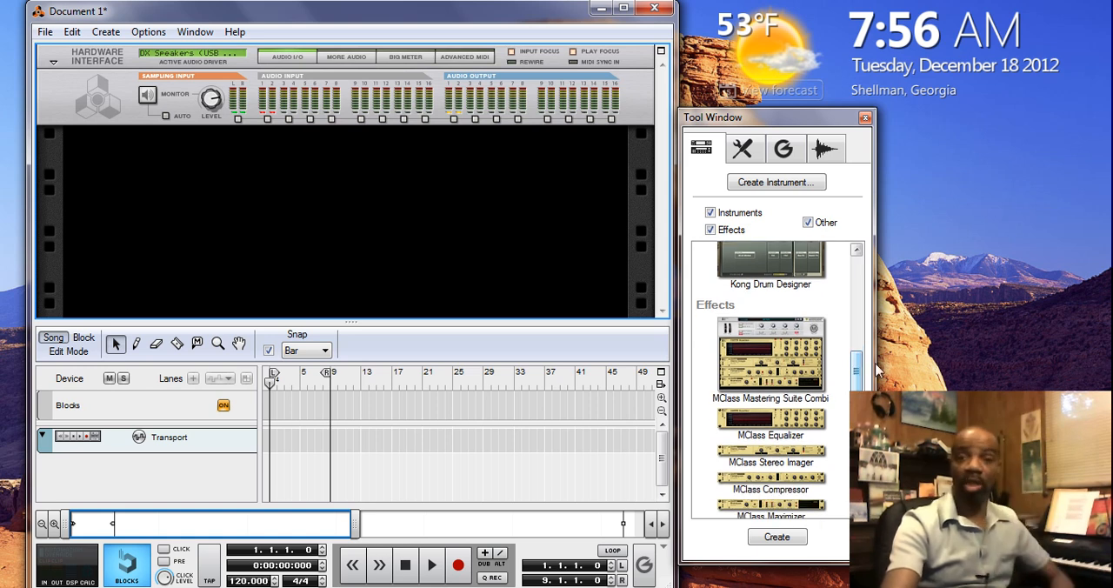
pyautogui.click(779, 364)
pyautogui.doubleClick(778, 363)
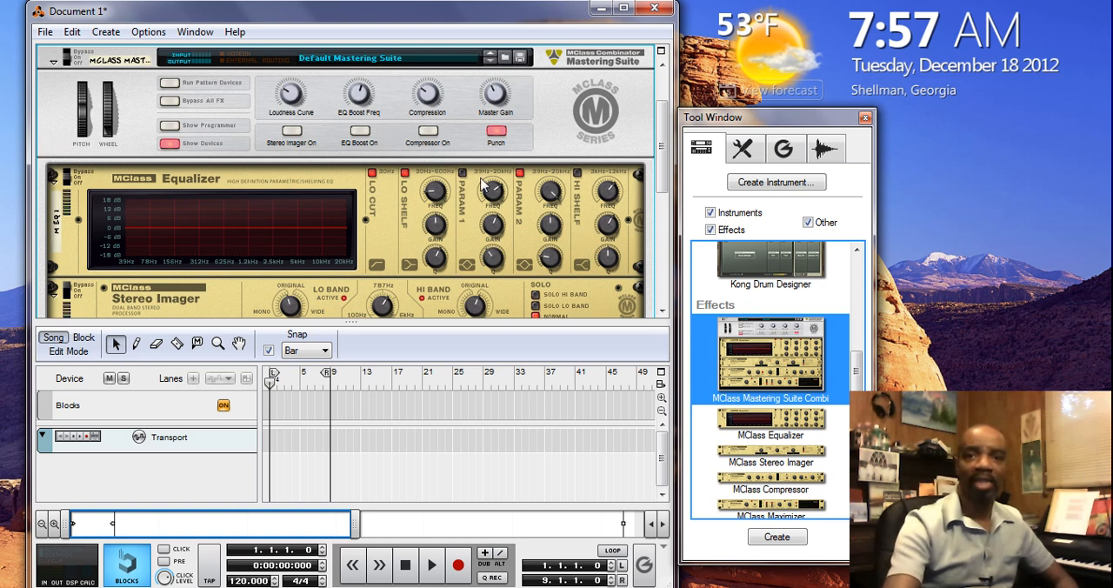
# Look over the devices of the MClass Mastering Suite, fold it, and deselect it in the empty rack space below
pyautogui.moveTo(668, 162); pyautogui.dragTo(661, 221)
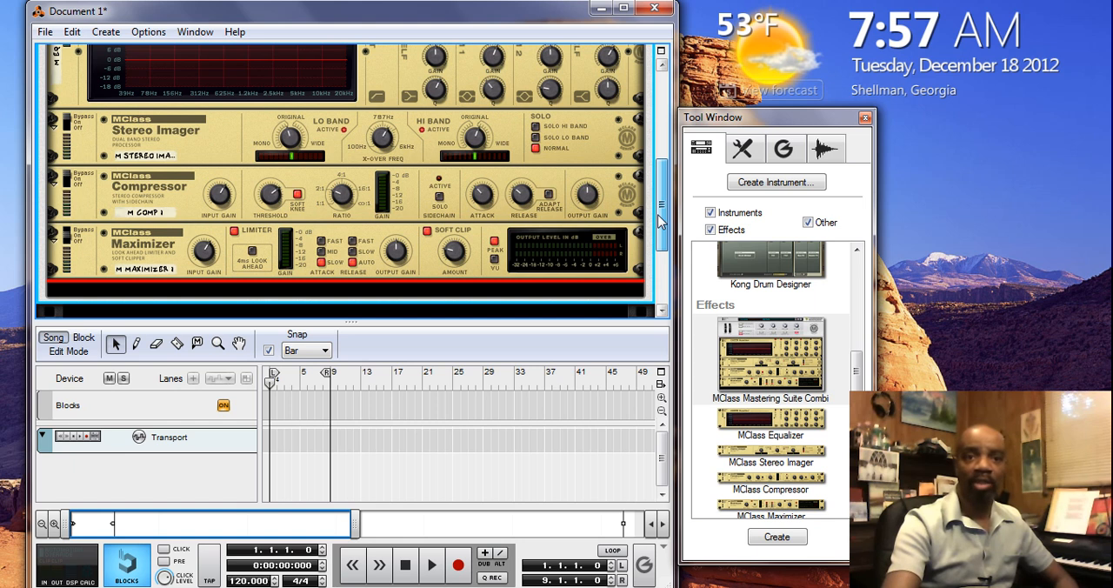
pyautogui.moveTo(658, 220); pyautogui.dragTo(658, 122)
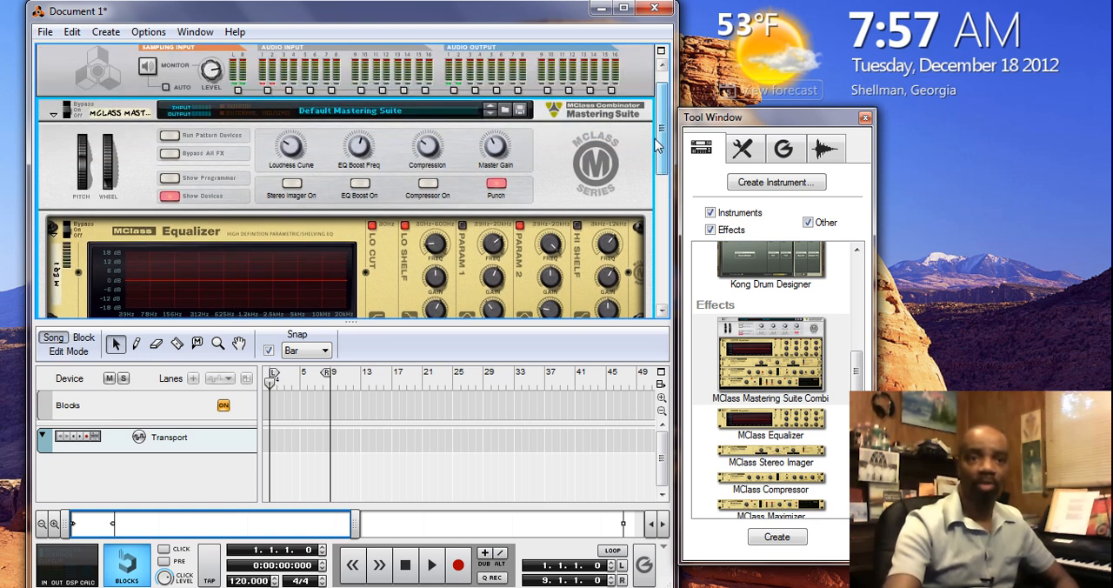
pyautogui.click(53, 116)
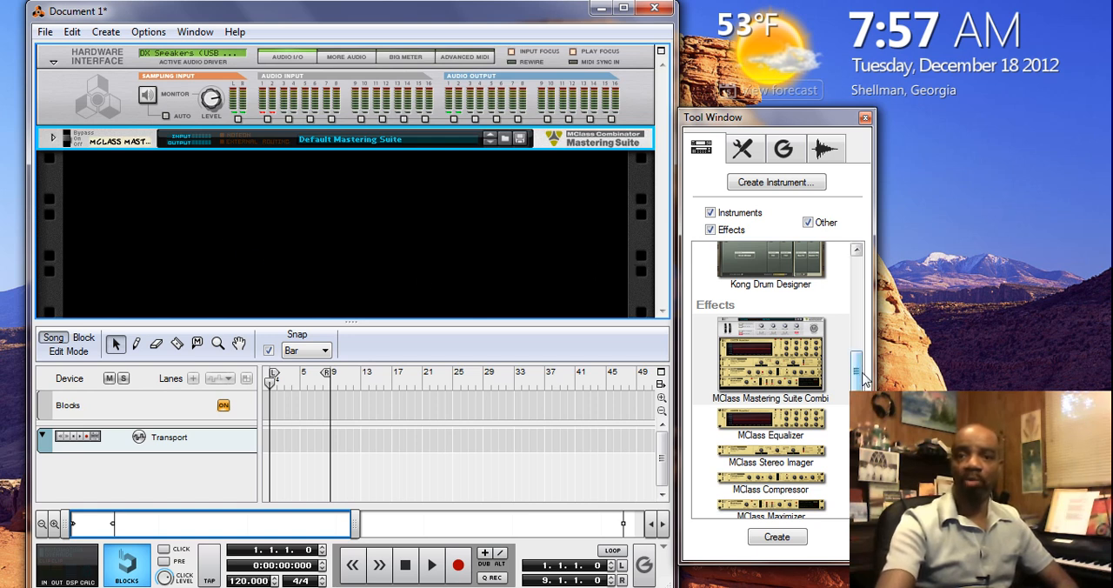
pyautogui.click(559, 260)
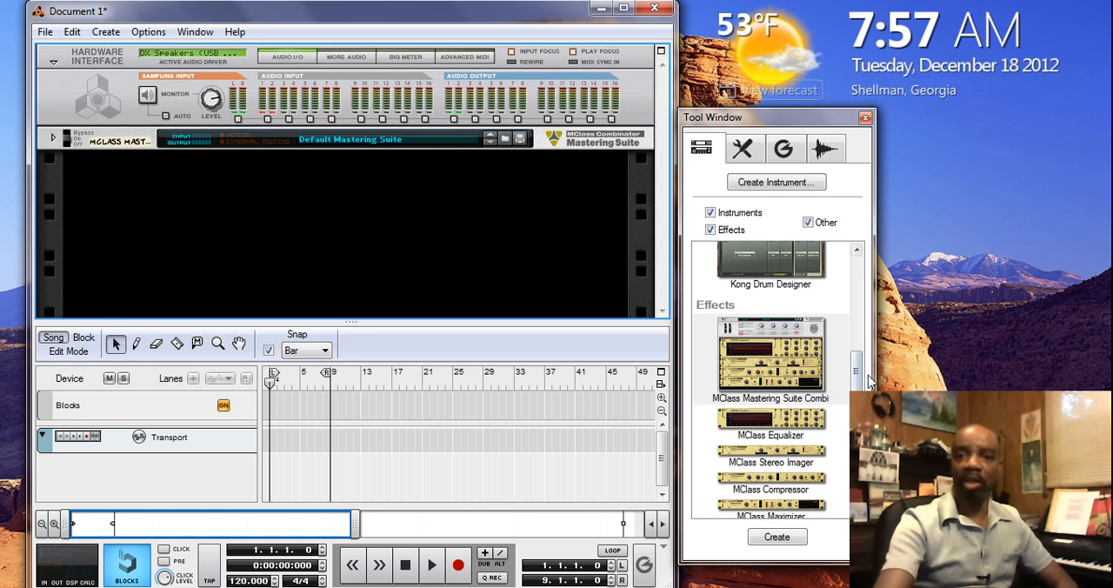
# Add a Mixer 14:2 below the folded MClass Mastering Suite
pyautogui.moveTo(860, 372); pyautogui.dragTo(859, 468)
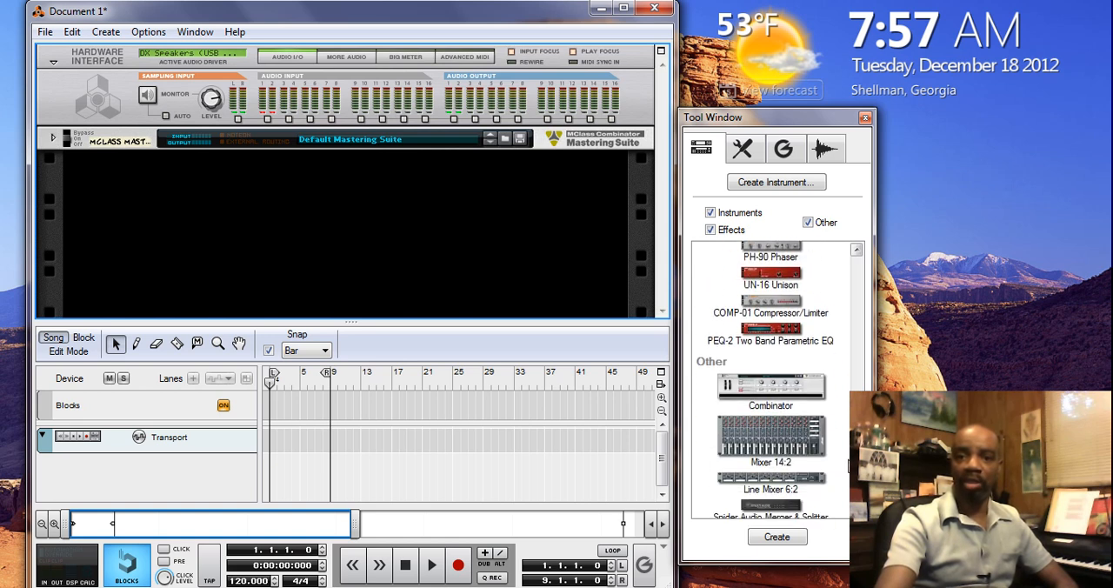
pyautogui.doubleClick(790, 428)
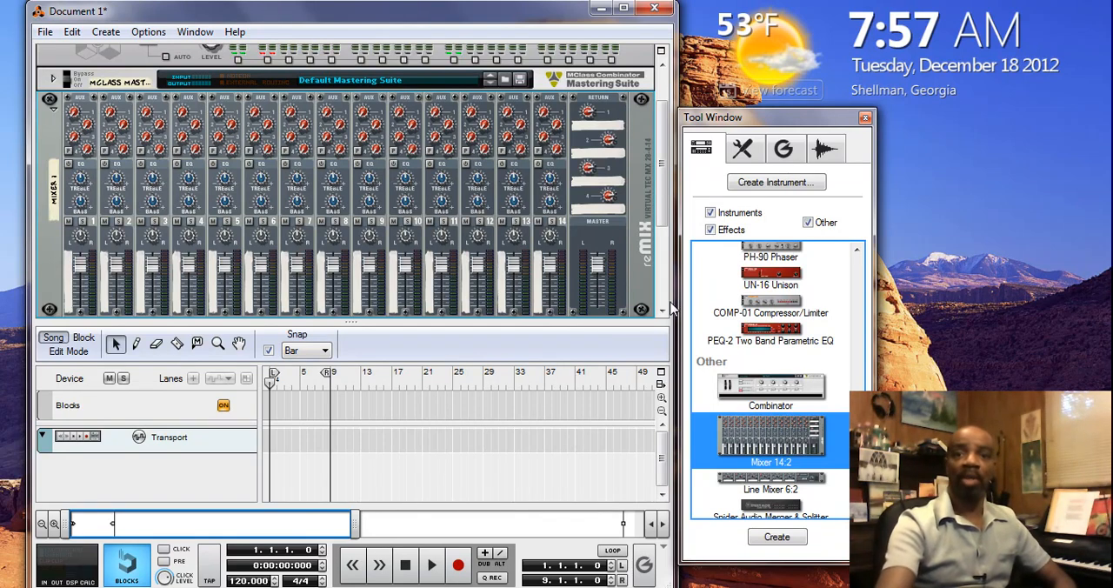
pyautogui.moveTo(660, 192); pyautogui.dragTo(661, 207)
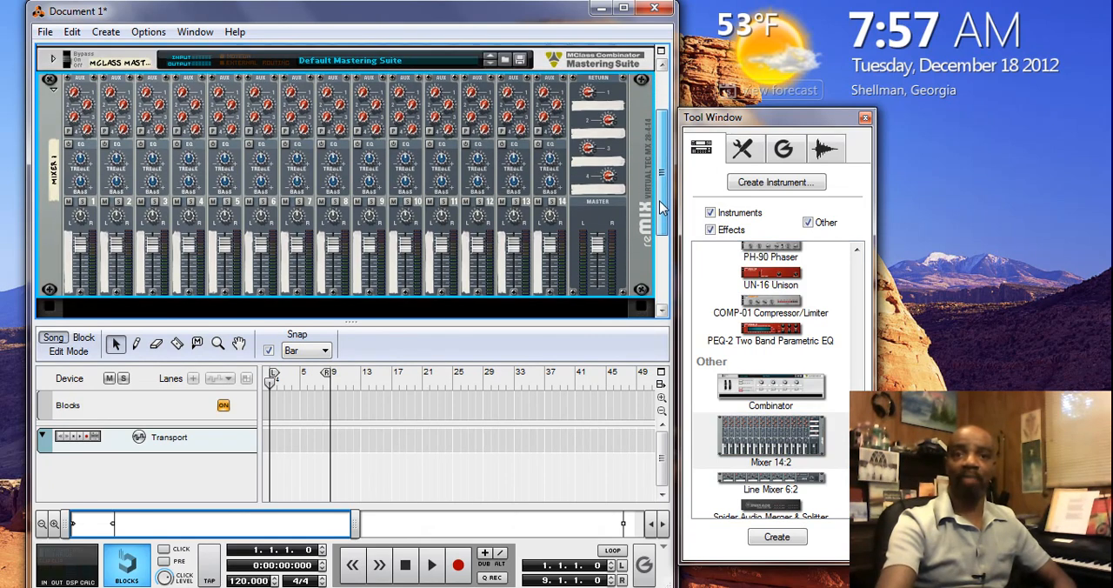
# Create an RV7000 Advanced Reverb and an ECF-42 filter from the Mixer 14:2 as its first two return effects
pyautogui.rightClick(595, 114)
pyautogui.moveTo(664, 260)
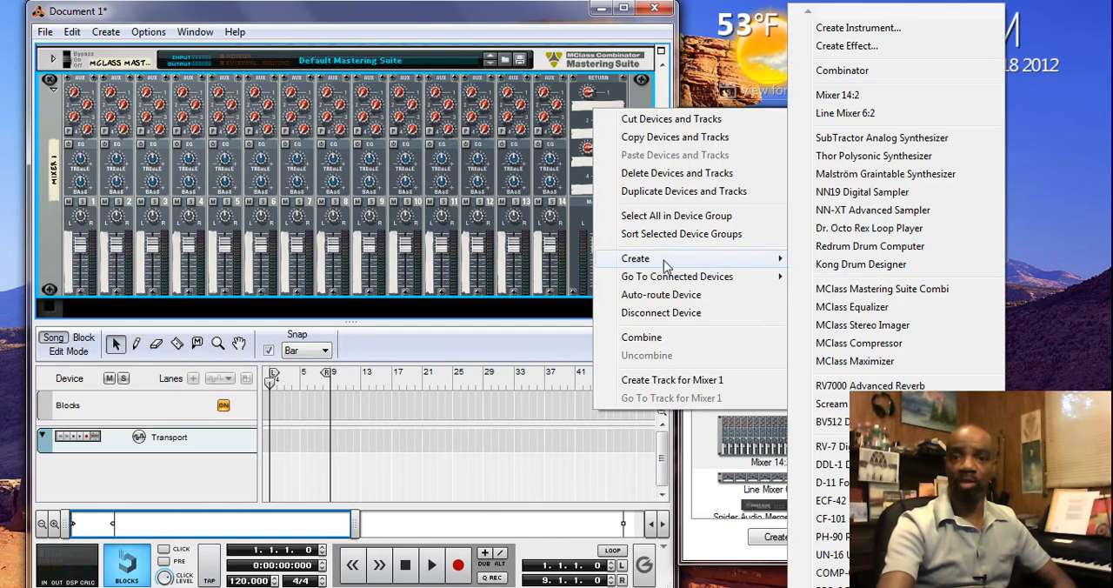
pyautogui.click(828, 387)
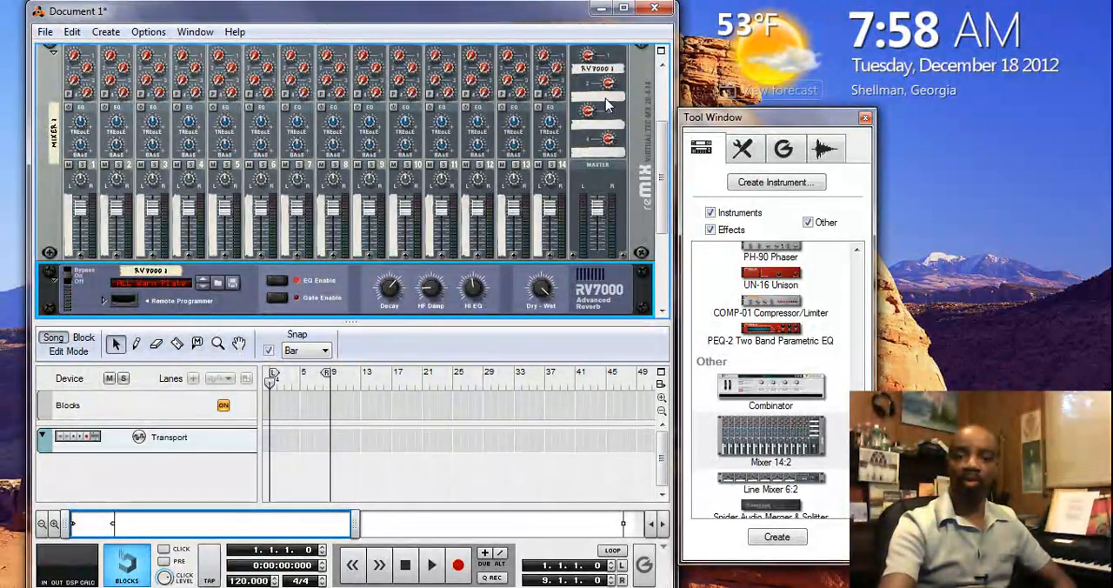
pyautogui.rightClick(607, 104)
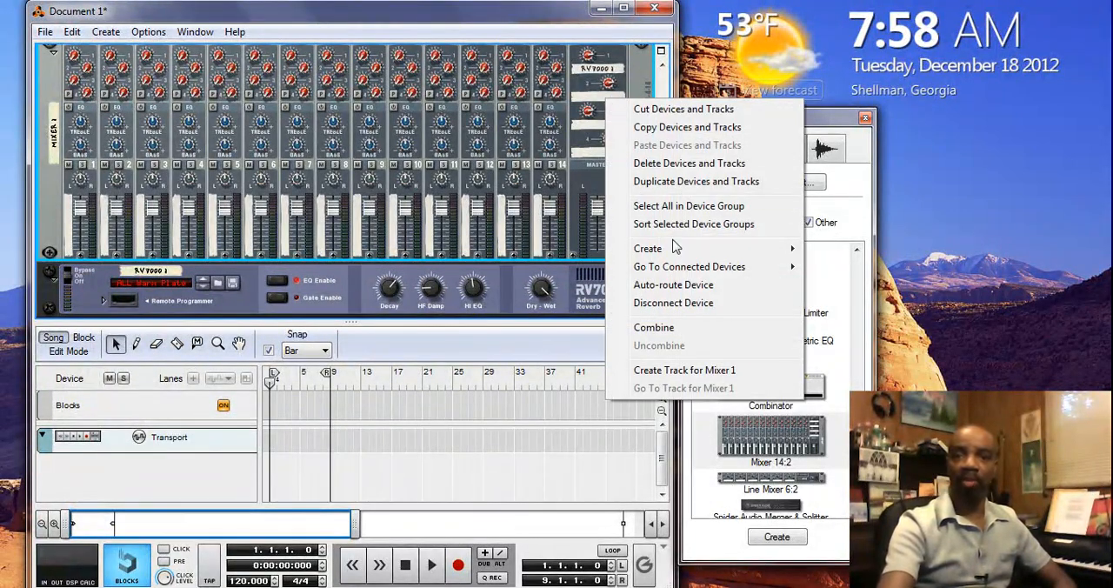
pyautogui.moveTo(676, 249)
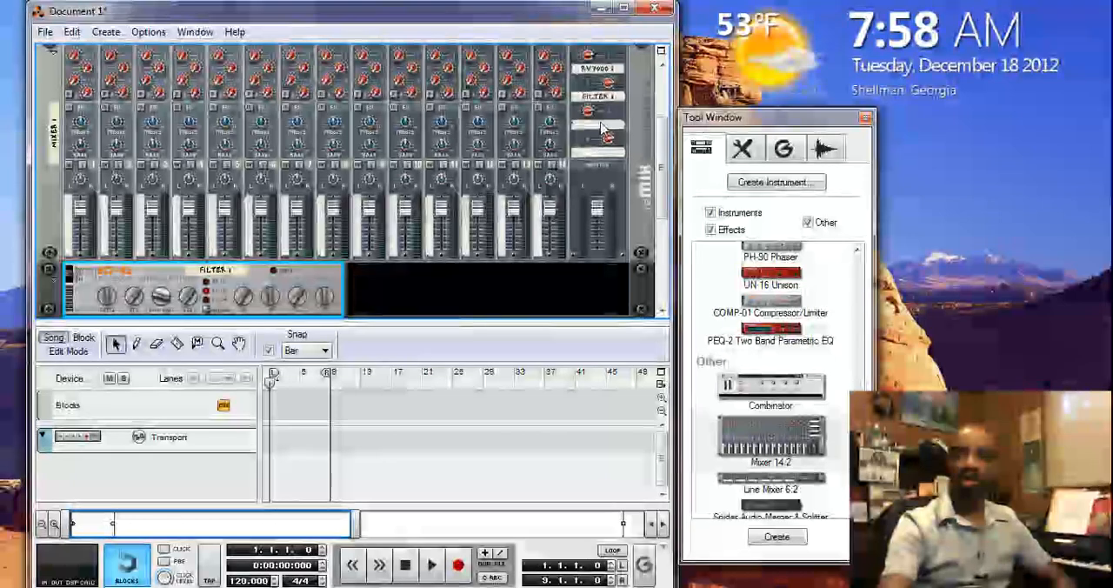
# Create a CF-101 Chorus/Flanger and a COMP-01 compressor from the Mixer 14:2 as its third and fourth return effects
pyautogui.rightClick(603, 125)
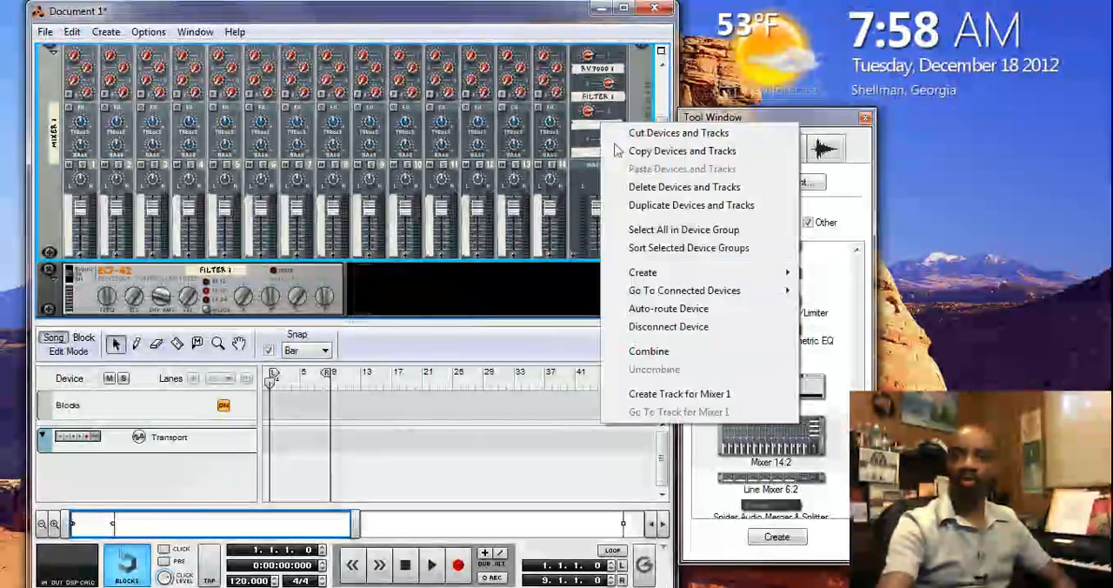
pyautogui.moveTo(671, 275)
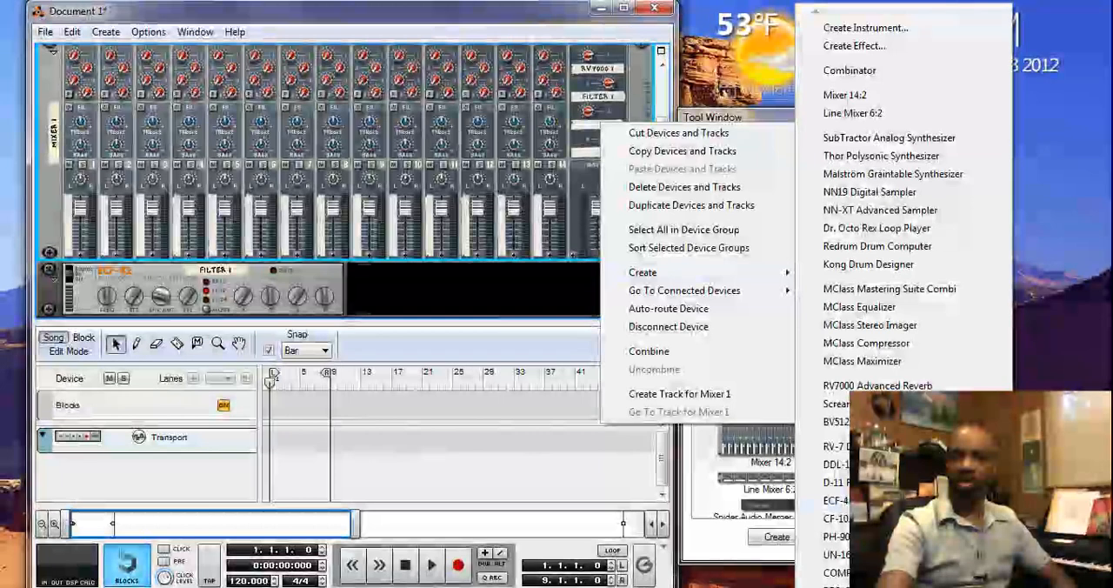
pyautogui.click(830, 519)
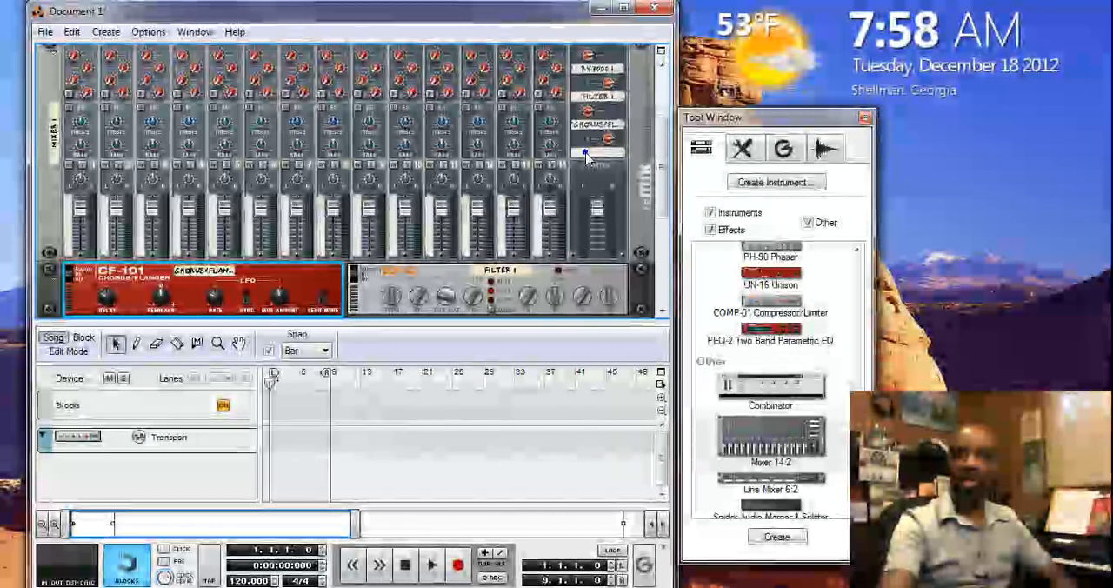
pyautogui.rightClick(586, 154)
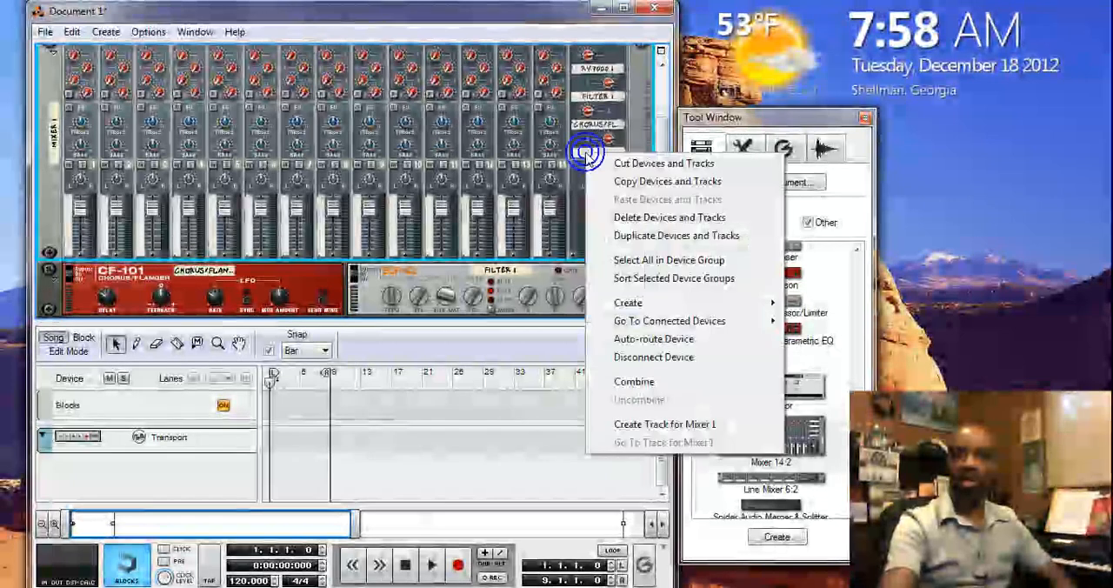
pyautogui.moveTo(685, 304)
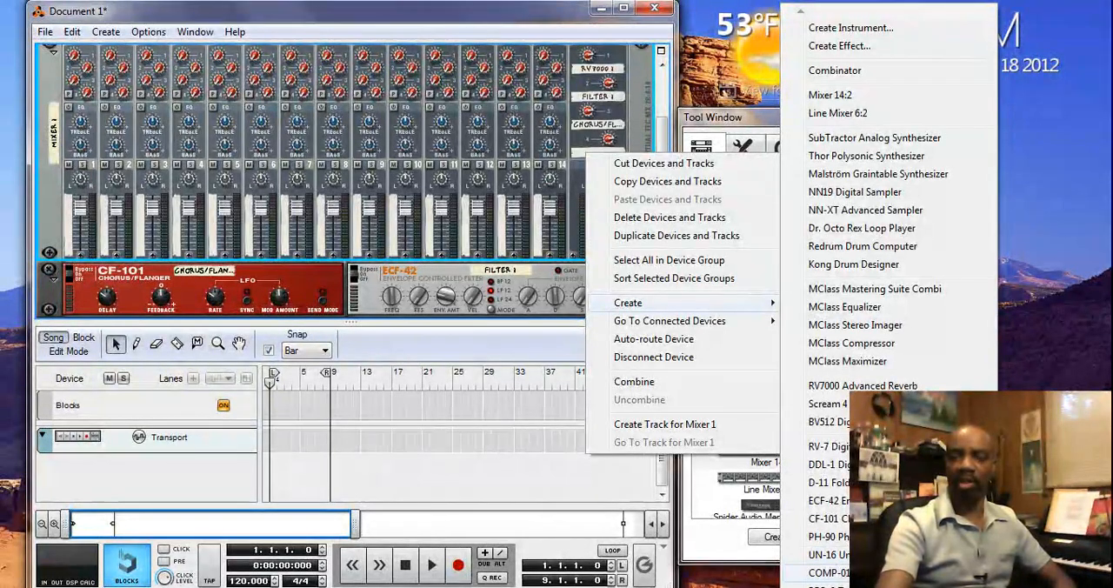
pyautogui.click(826, 572)
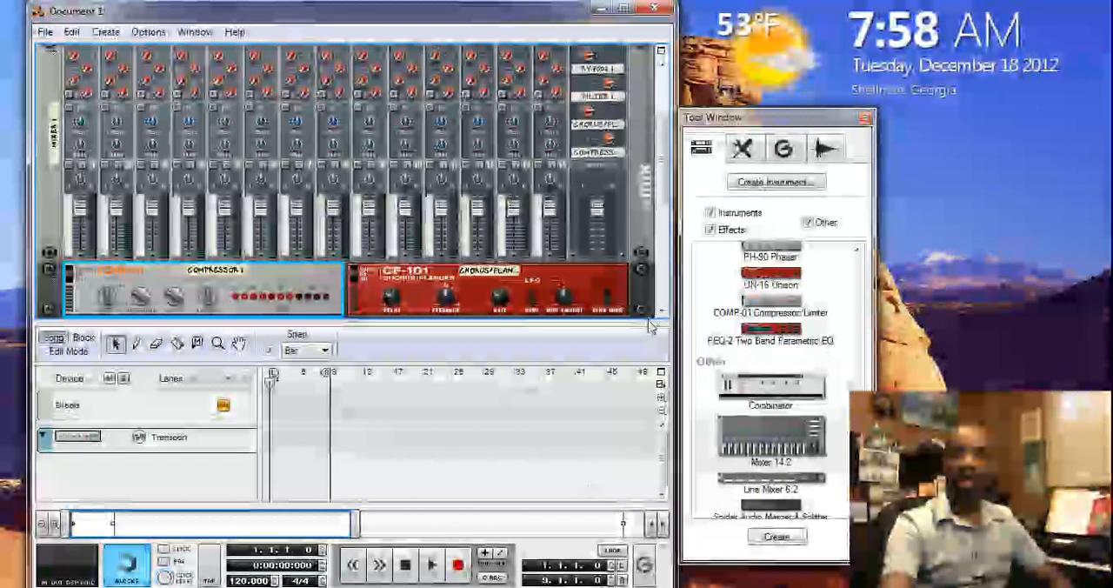
# Deselect all devices in the empty rack space below the RV7000 and add an empty Combinator there
pyautogui.moveTo(659, 193); pyautogui.dragTo(656, 248)
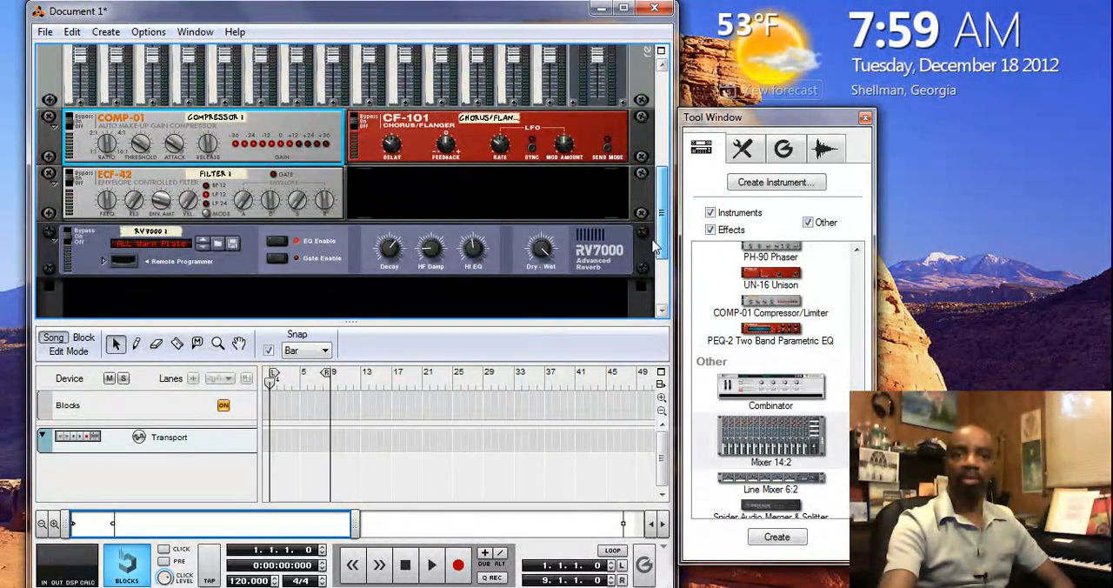
pyautogui.moveTo(657, 248); pyautogui.dragTo(641, 283)
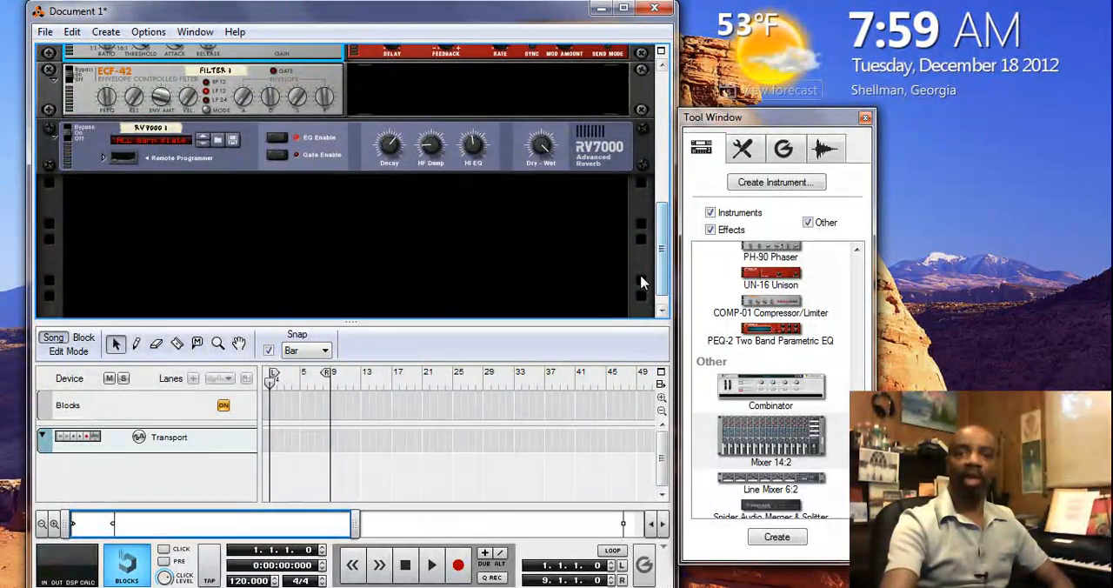
pyautogui.click(398, 218)
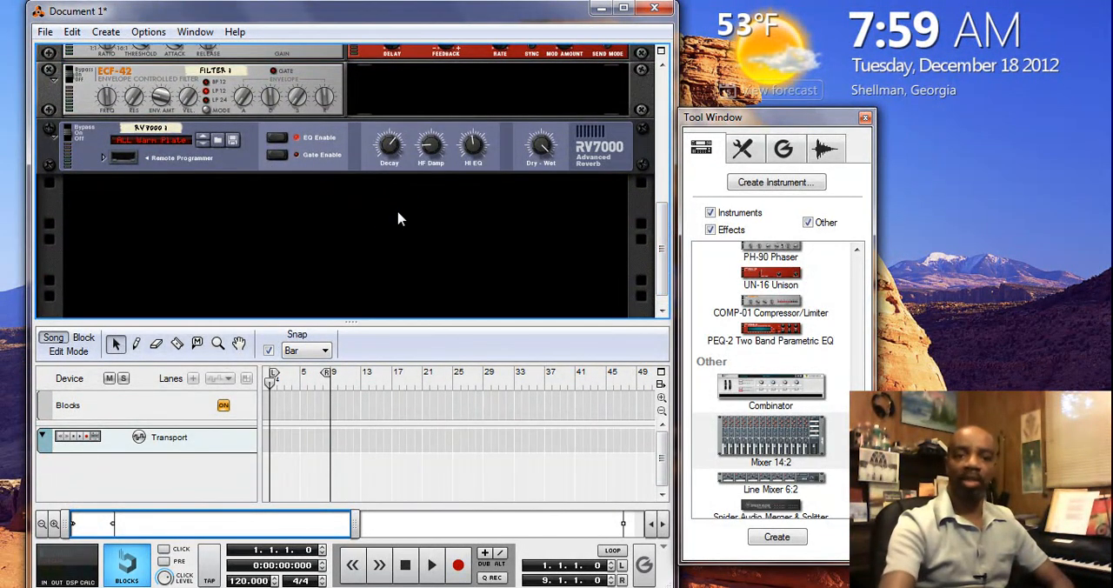
pyautogui.click(399, 218)
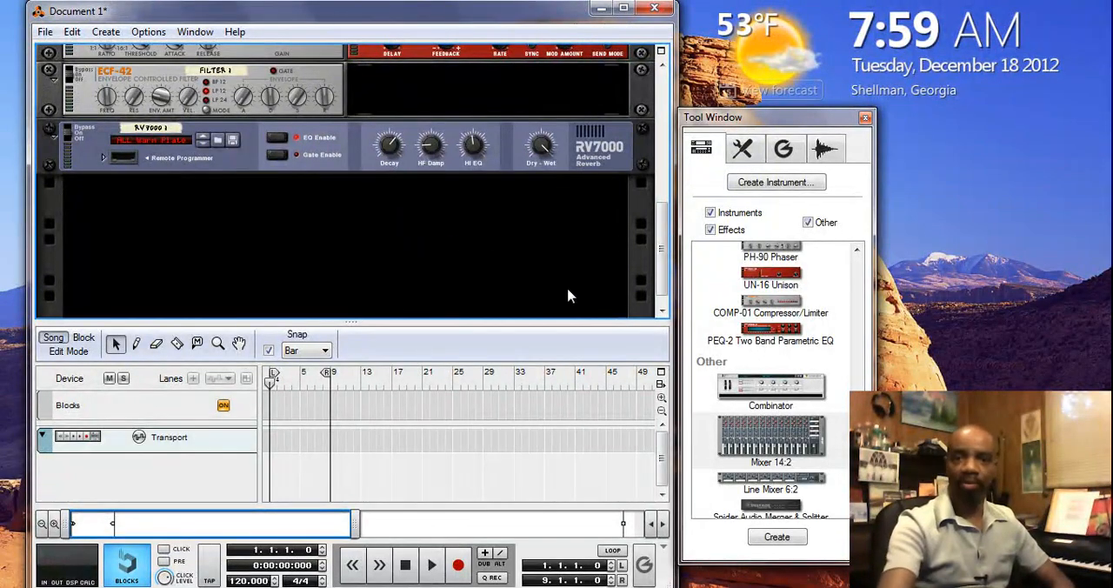
pyautogui.doubleClick(760, 396)
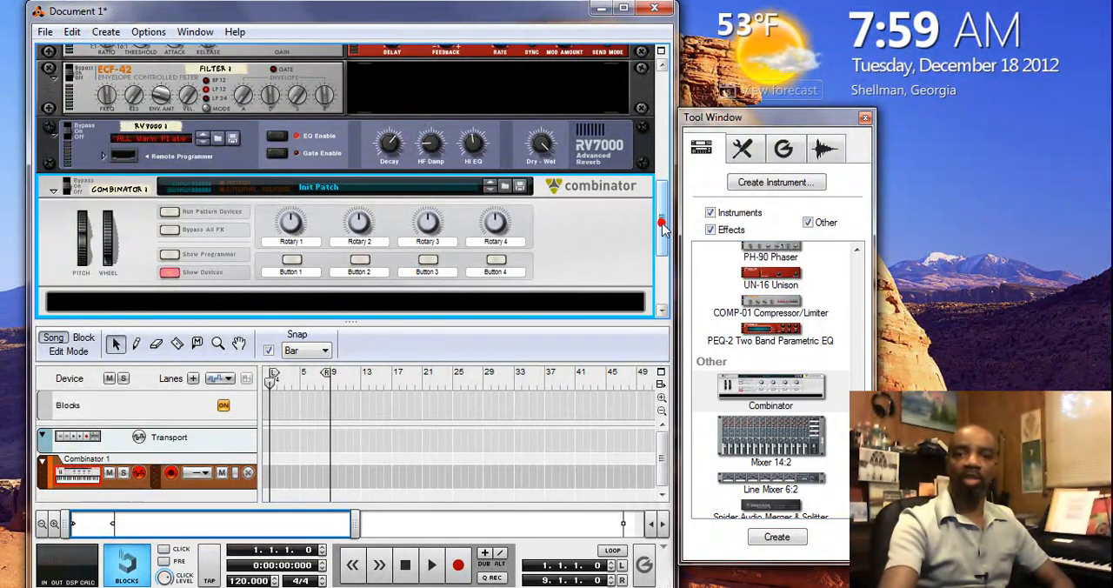
# Set the insertion point inside the Combinator's empty device area and add a Line Mixer 6:2
pyautogui.scroll(-2, 662, 229)
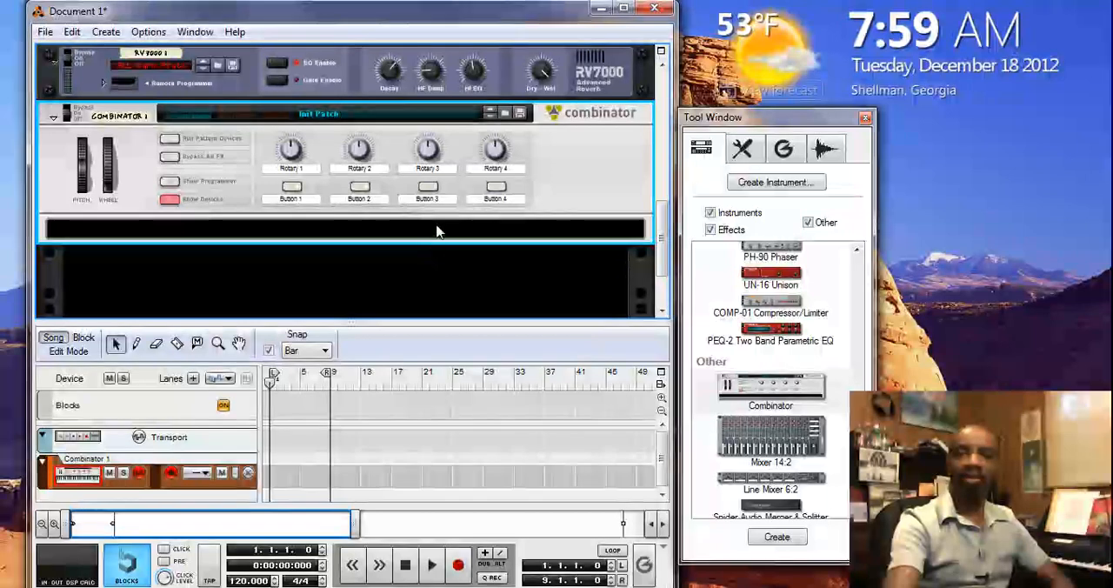
pyautogui.click(436, 226)
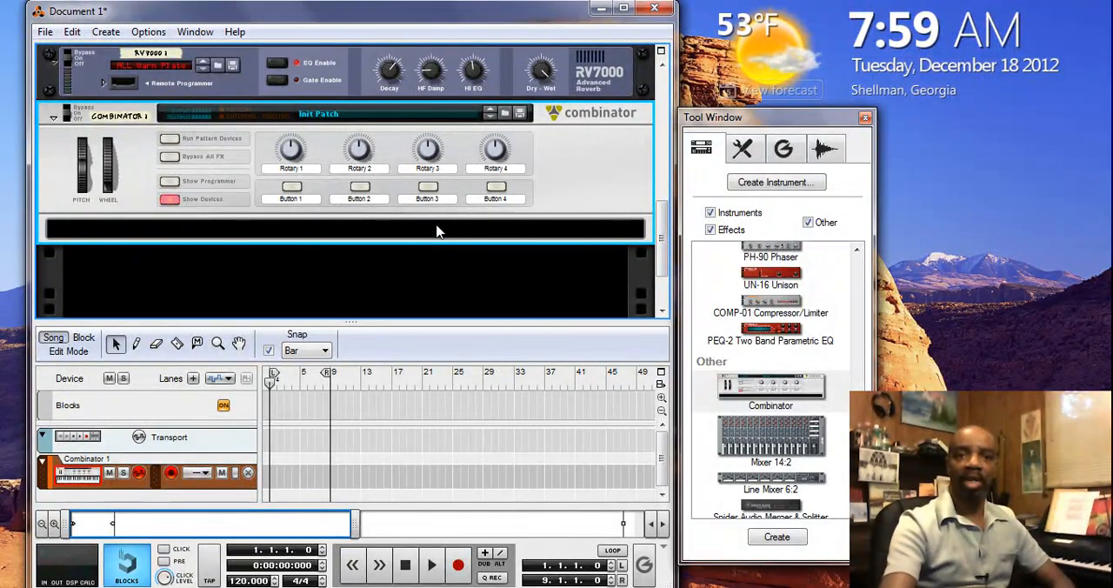
pyautogui.doubleClick(760, 484)
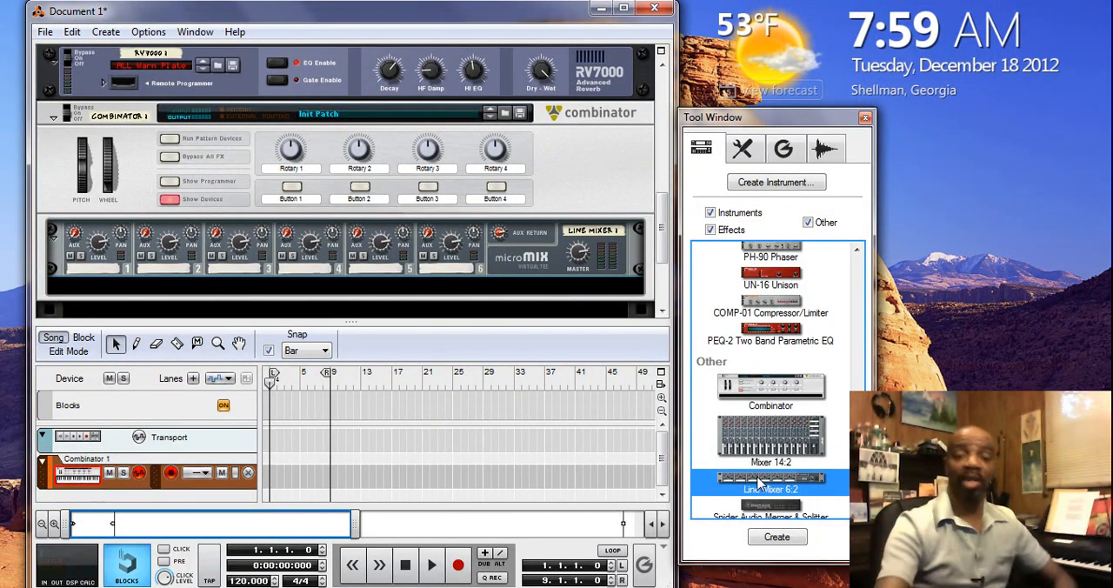
# Set the insertion point below the Line Mixer inside the Combinator and add a SubTractor Analog Synthesizer
pyautogui.click(535, 292)
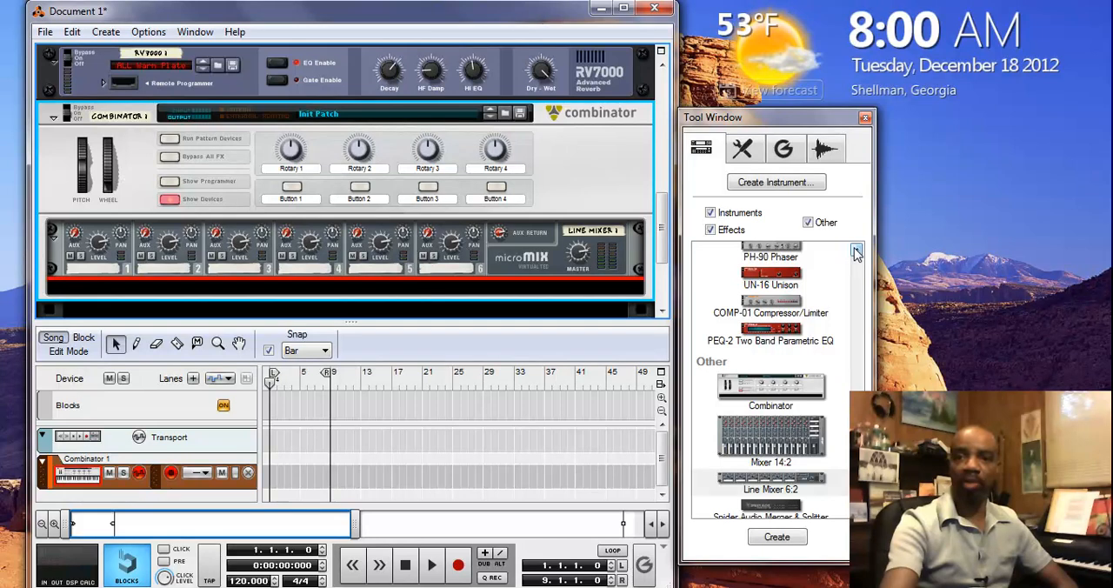
pyautogui.moveTo(856, 252); pyautogui.dragTo(857, 252)
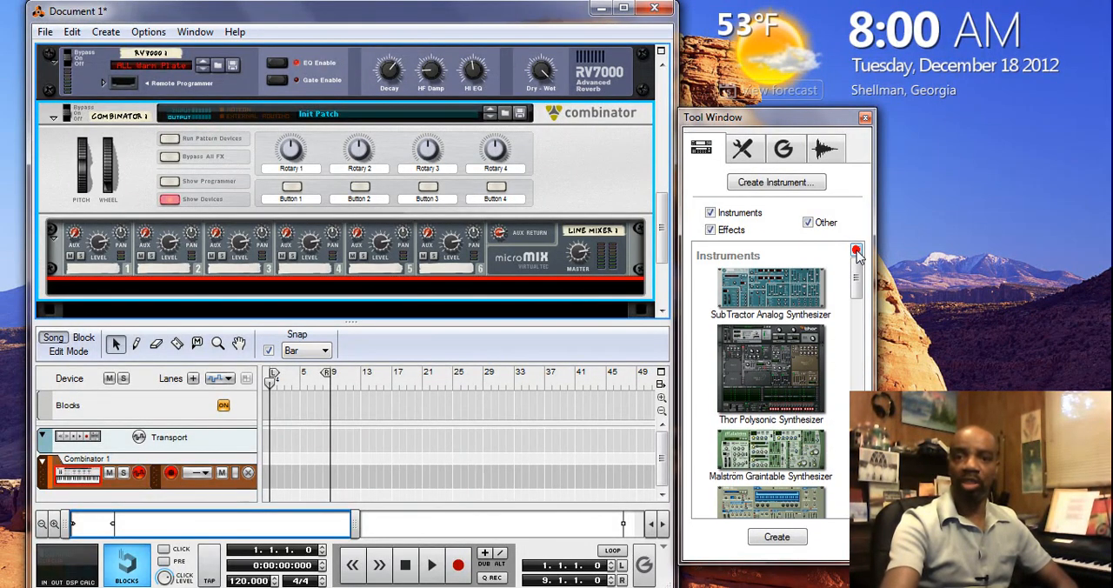
pyautogui.doubleClick(759, 297)
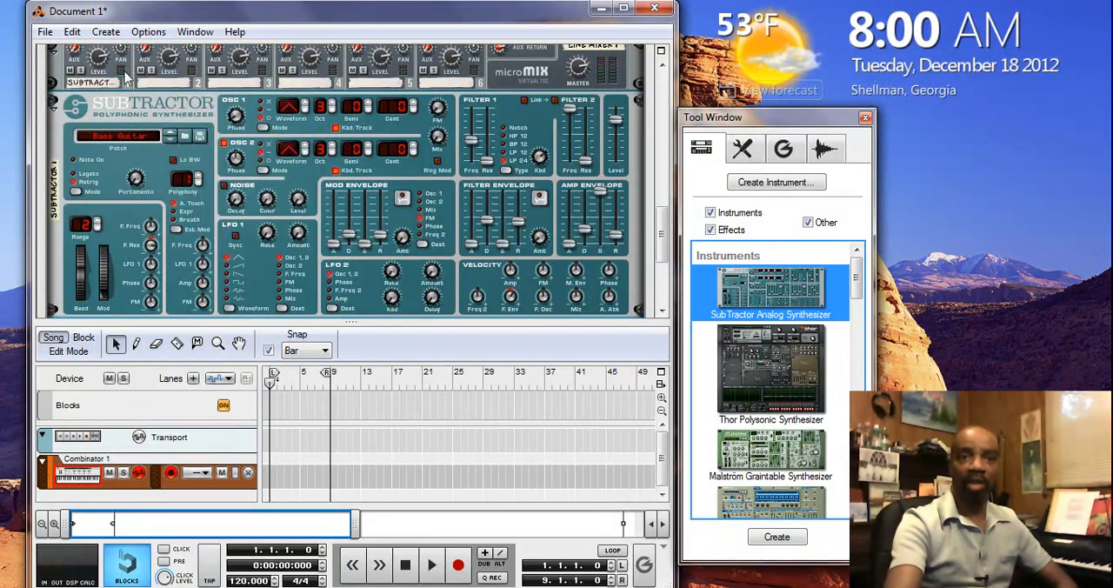
pyautogui.click(664, 69)
pyautogui.click(664, 69)
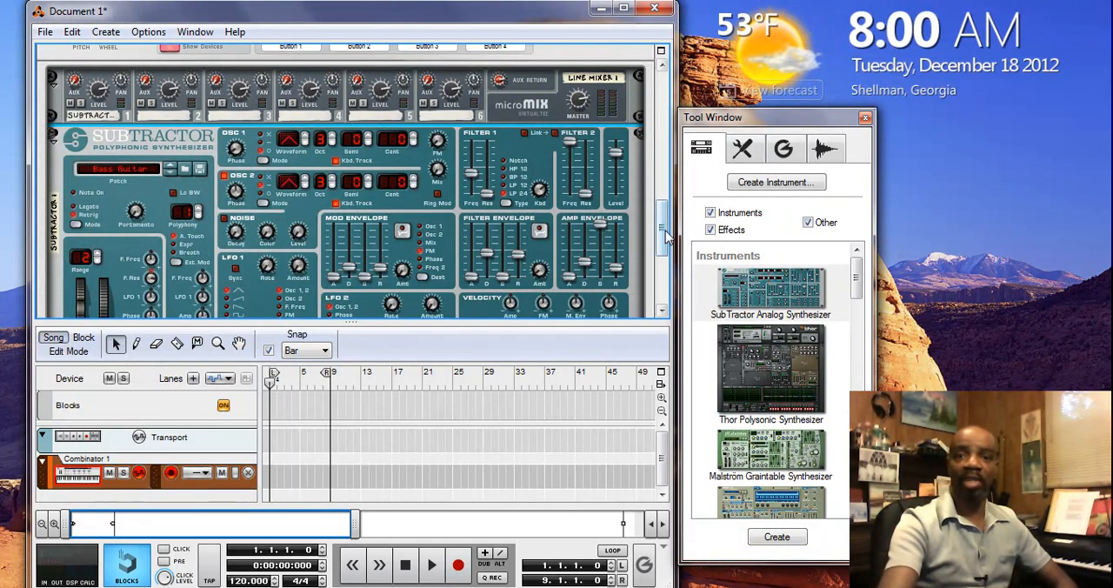
# Set the insertion point below the SubTractor inside the Combinator and add an NN19 Digital Sampler
pyautogui.moveTo(665, 228); pyautogui.dragTo(663, 257)
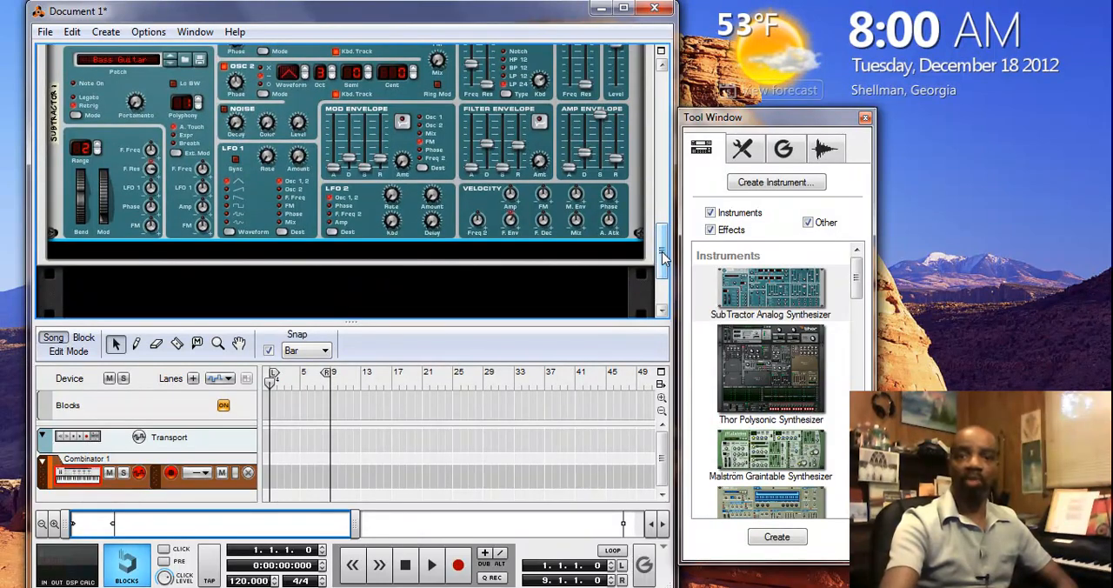
pyautogui.click(570, 254)
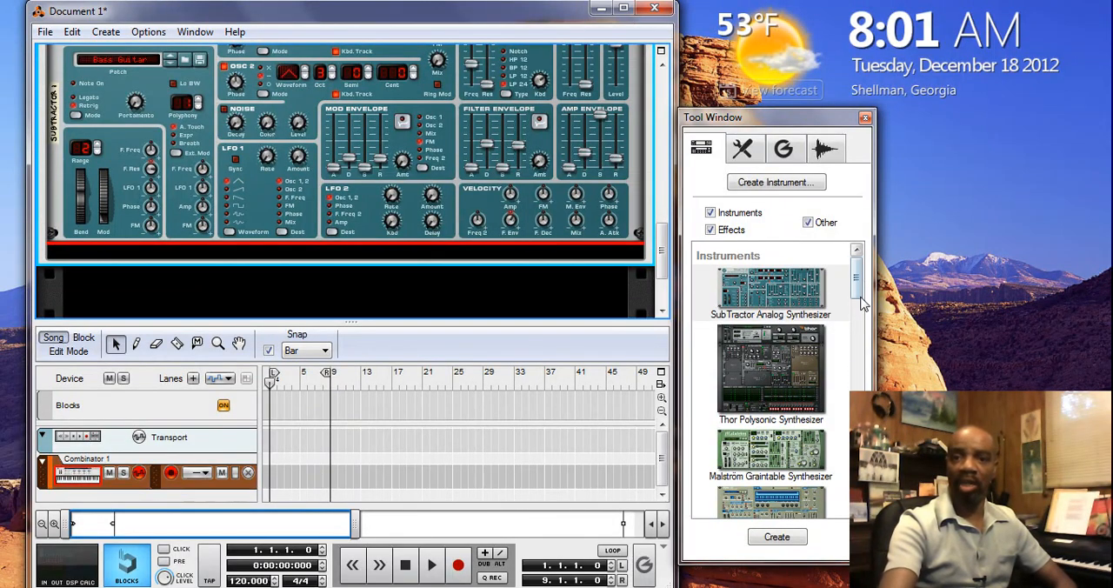
pyautogui.moveTo(858, 287); pyautogui.dragTo(859, 305)
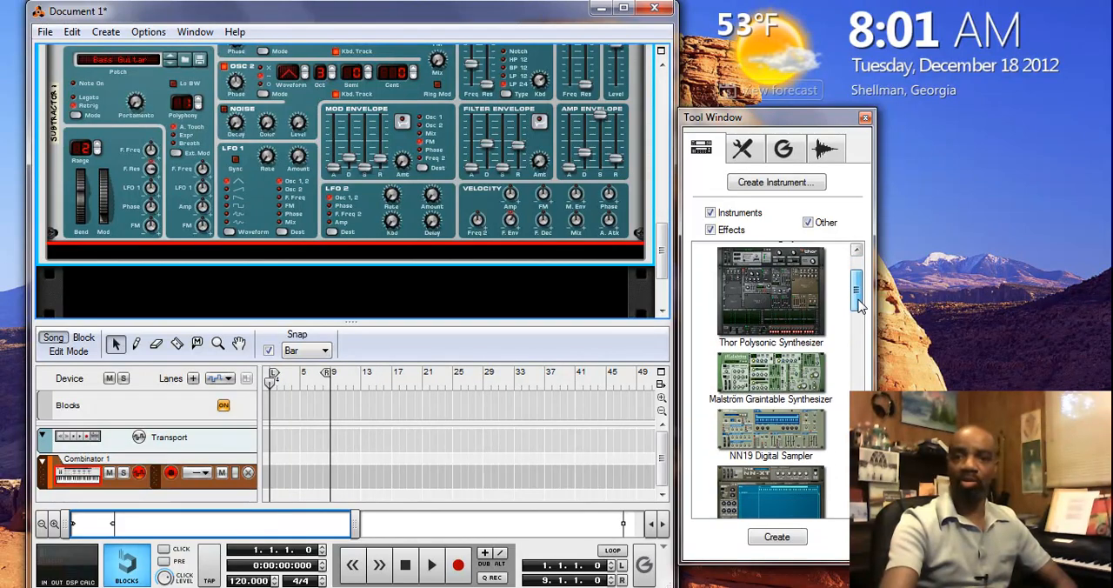
pyautogui.doubleClick(771, 439)
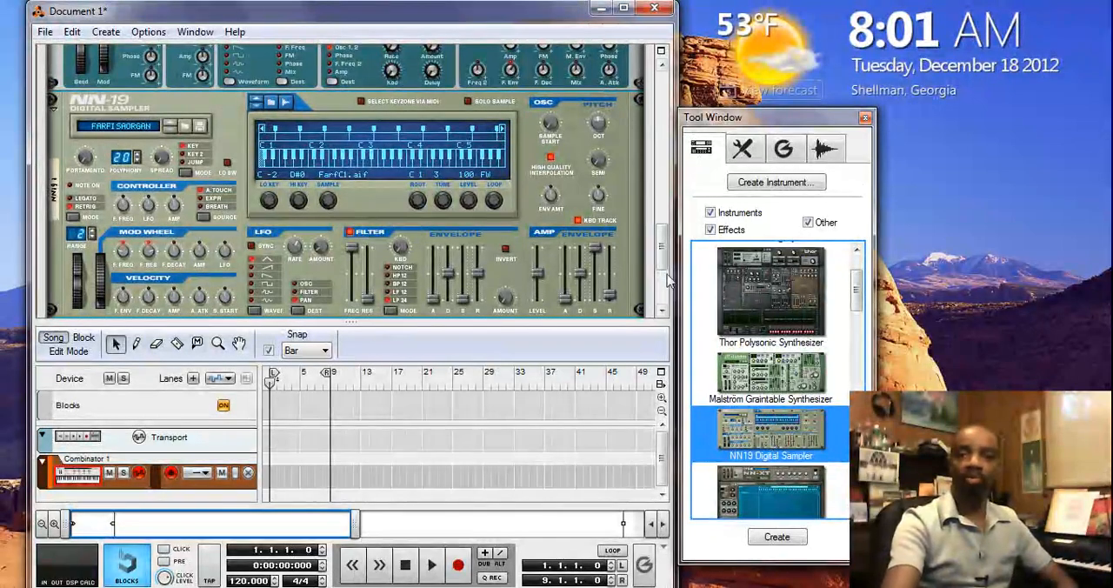
# Load the BRIGHTPIANO.smp patch from the Piano folder into the NN19 sampler
pyautogui.moveTo(662, 259); pyautogui.dragTo(662, 211)
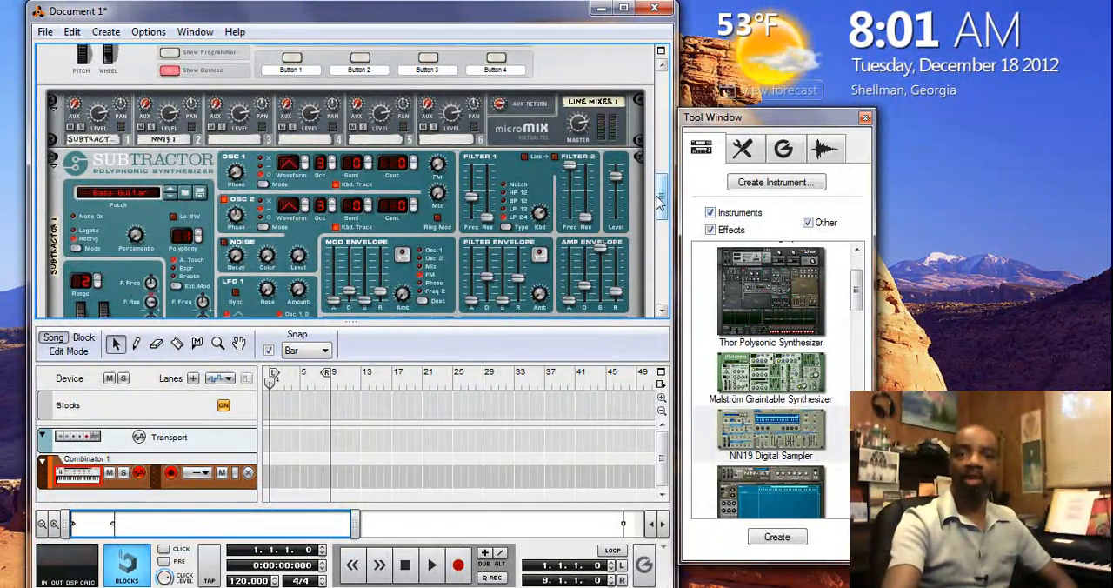
pyautogui.moveTo(670, 202); pyautogui.dragTo(666, 257)
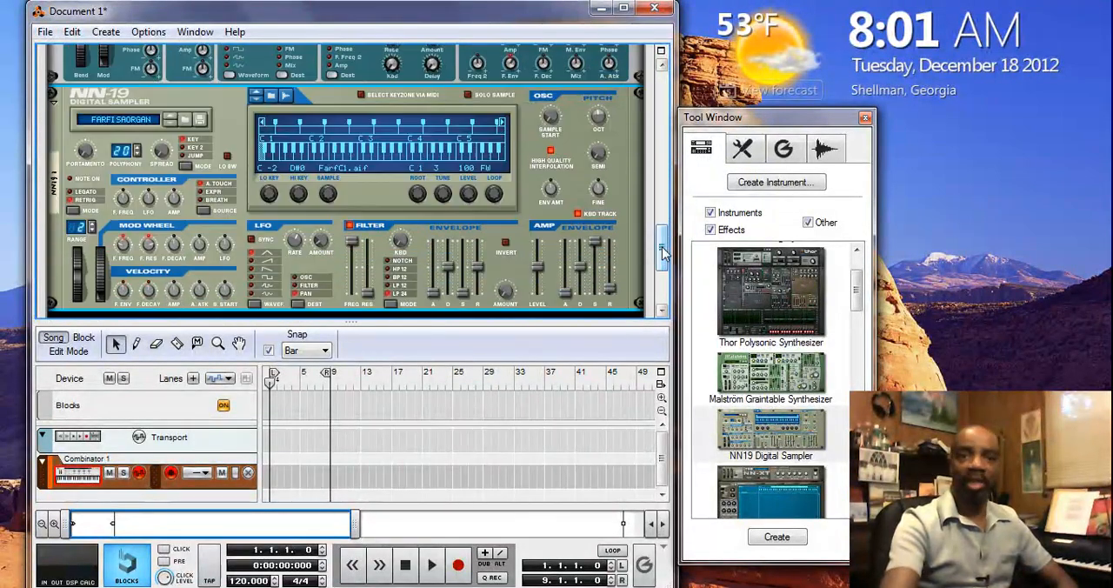
pyautogui.click(185, 121)
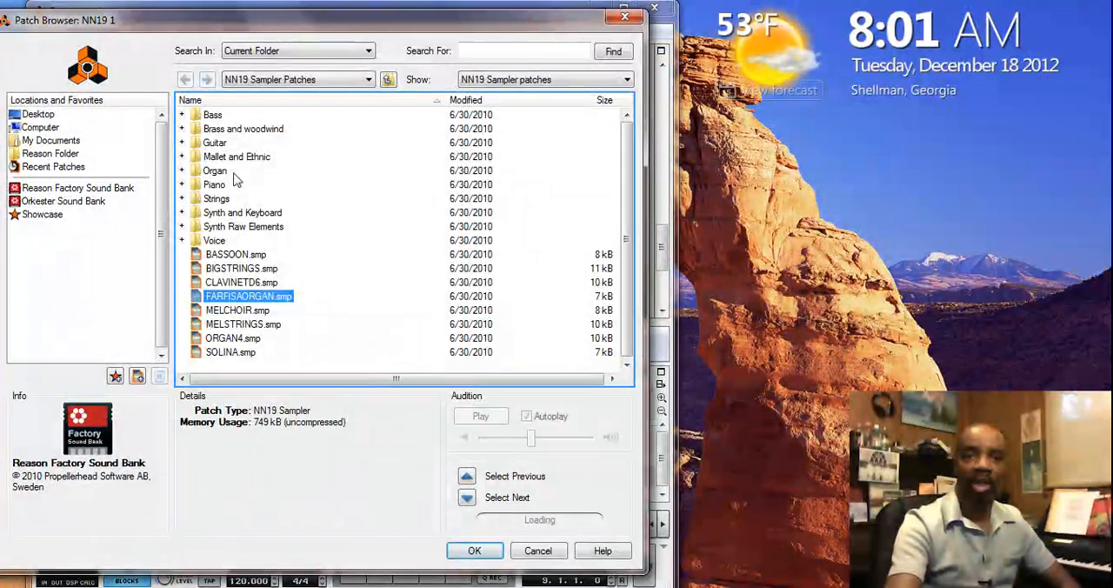
pyautogui.click(182, 185)
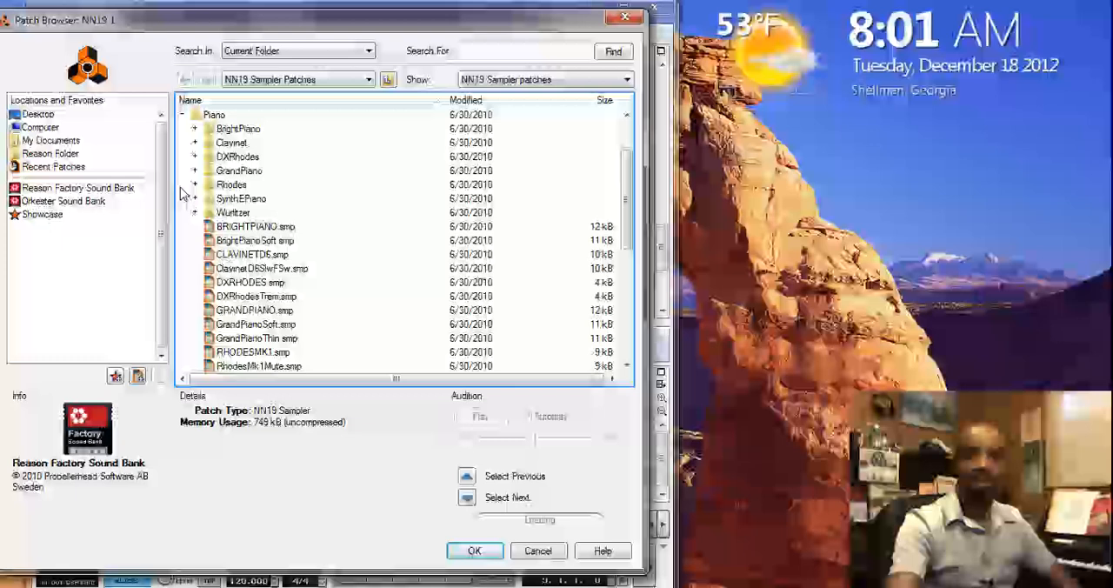
pyautogui.click(236, 228)
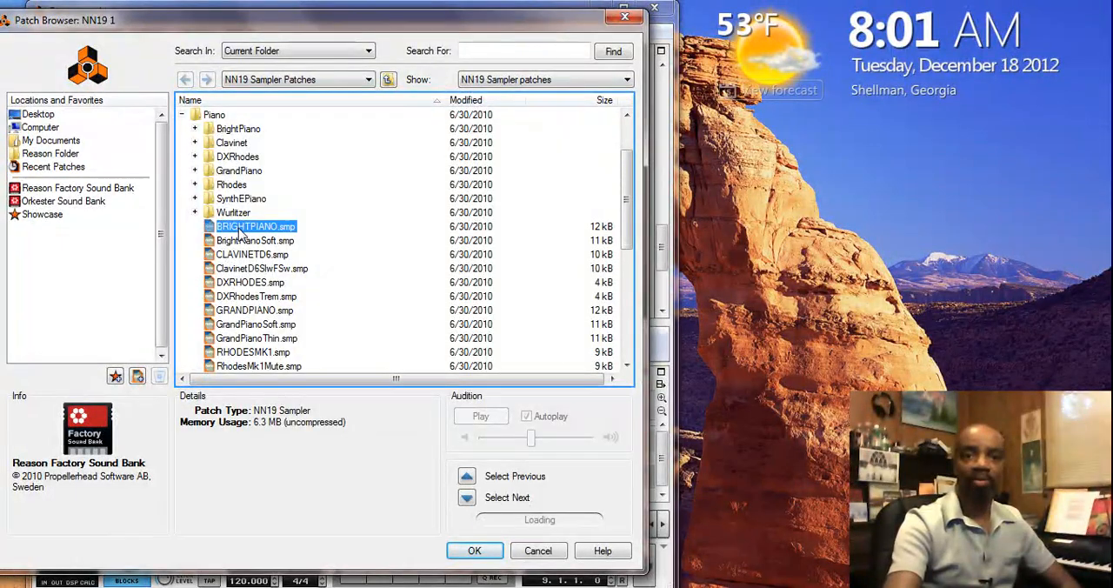
pyautogui.click(473, 548)
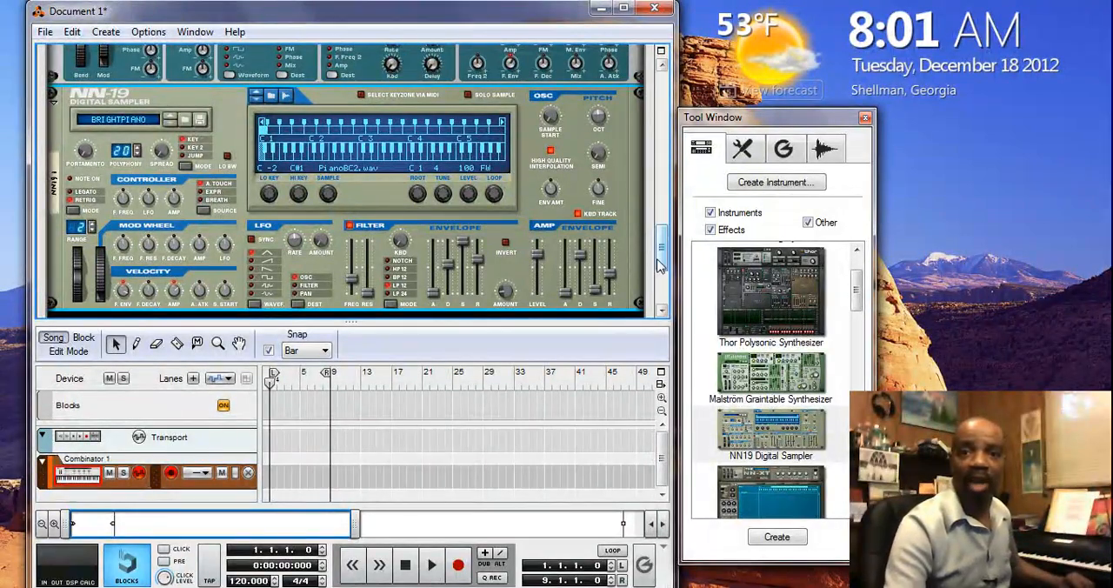
# Show the Combinator's Programmer and view the key mapping settings of the SubTractor and the NN19
pyautogui.moveTo(661, 261); pyautogui.dragTo(664, 187)
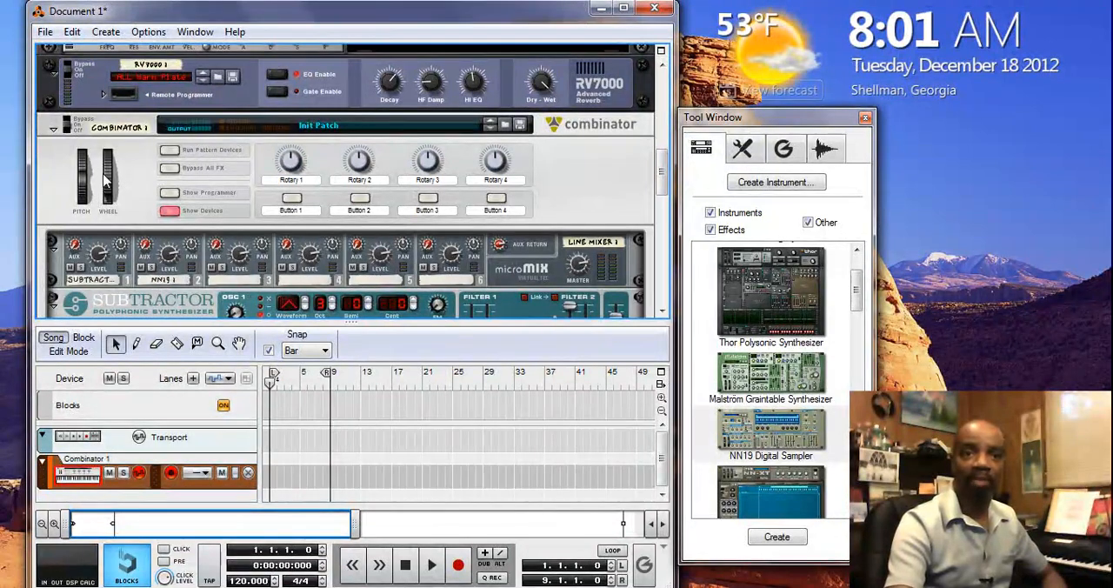
pyautogui.click(170, 193)
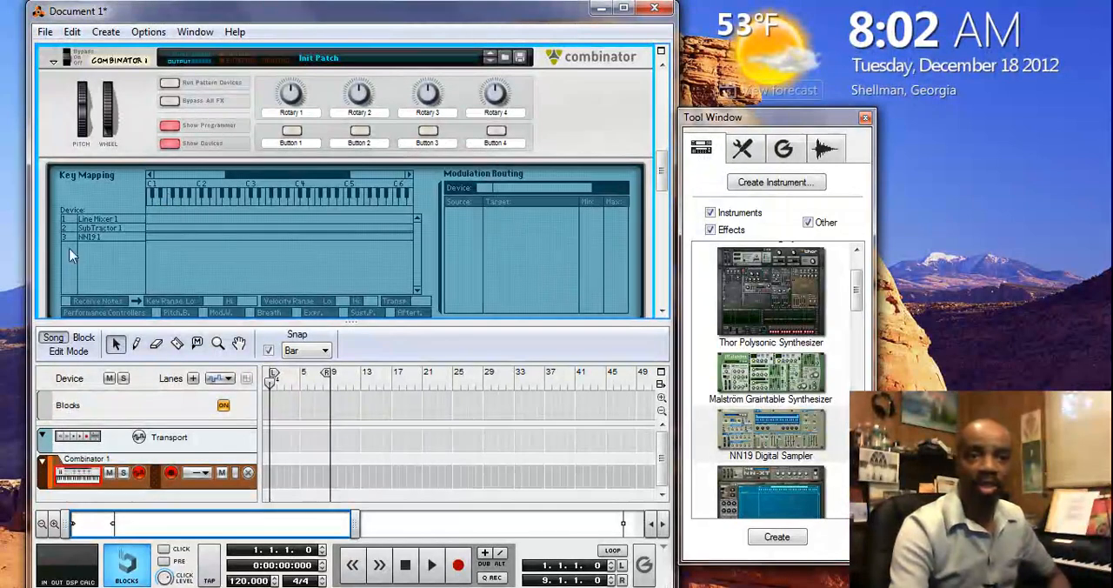
pyautogui.click(111, 228)
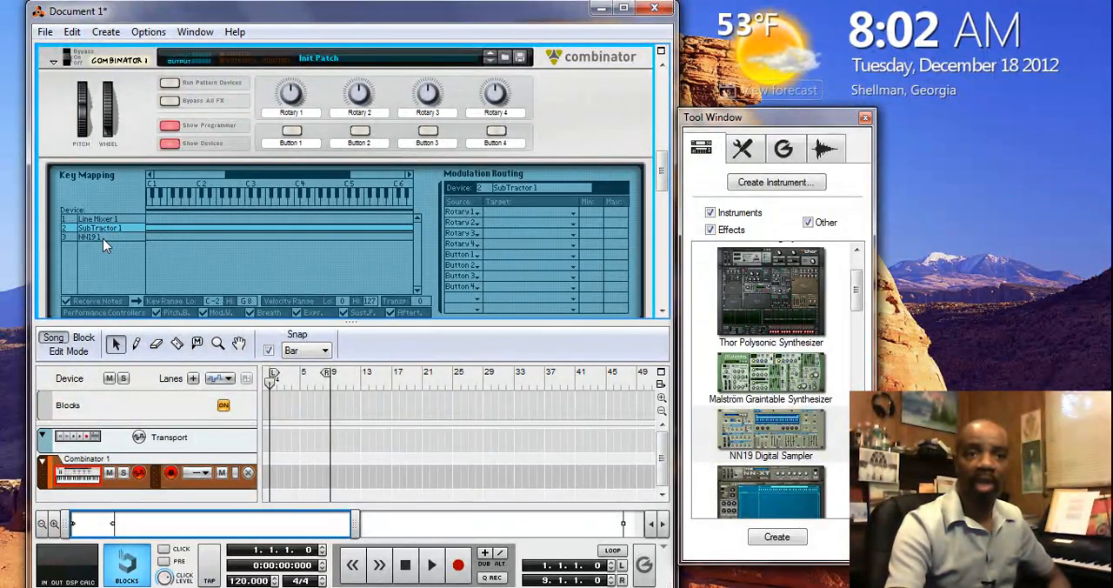
pyautogui.click(103, 236)
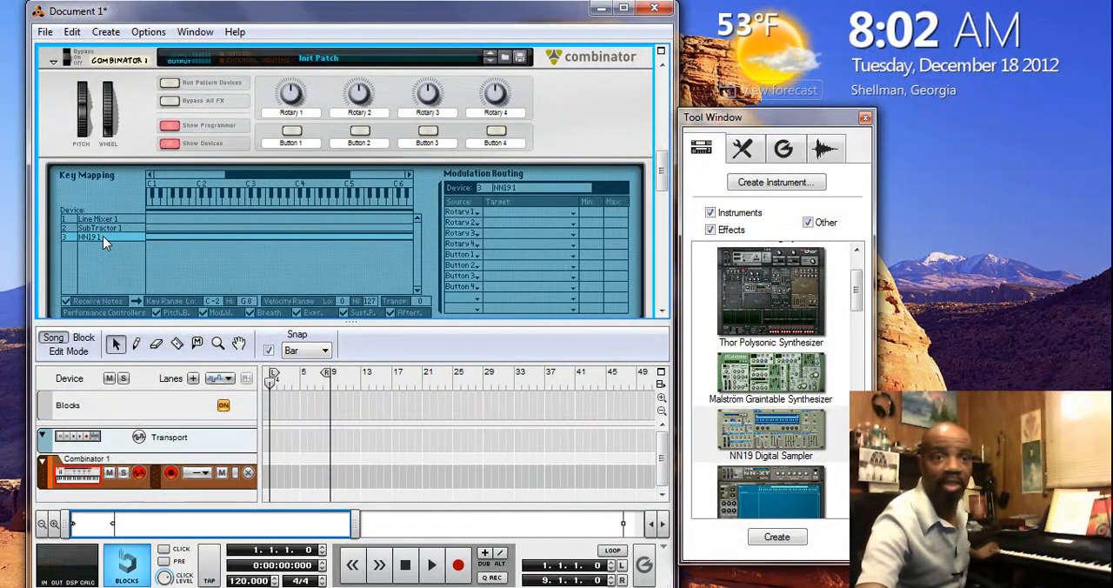
# Limit the SubTractor's key range in the Combinator's key mapping to B0 through C2
pyautogui.click(100, 228)
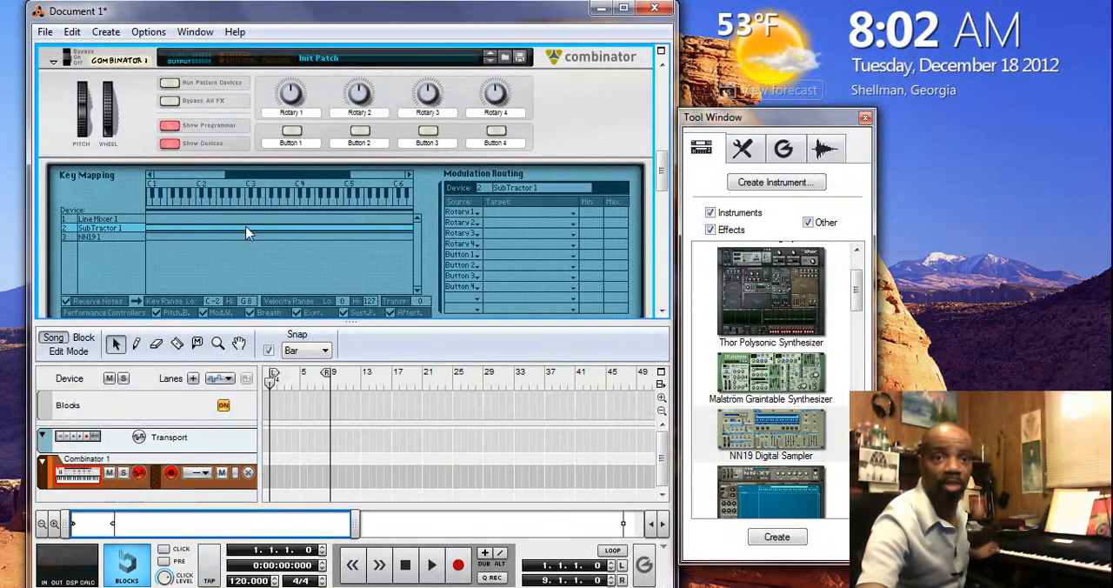
pyautogui.click(409, 174)
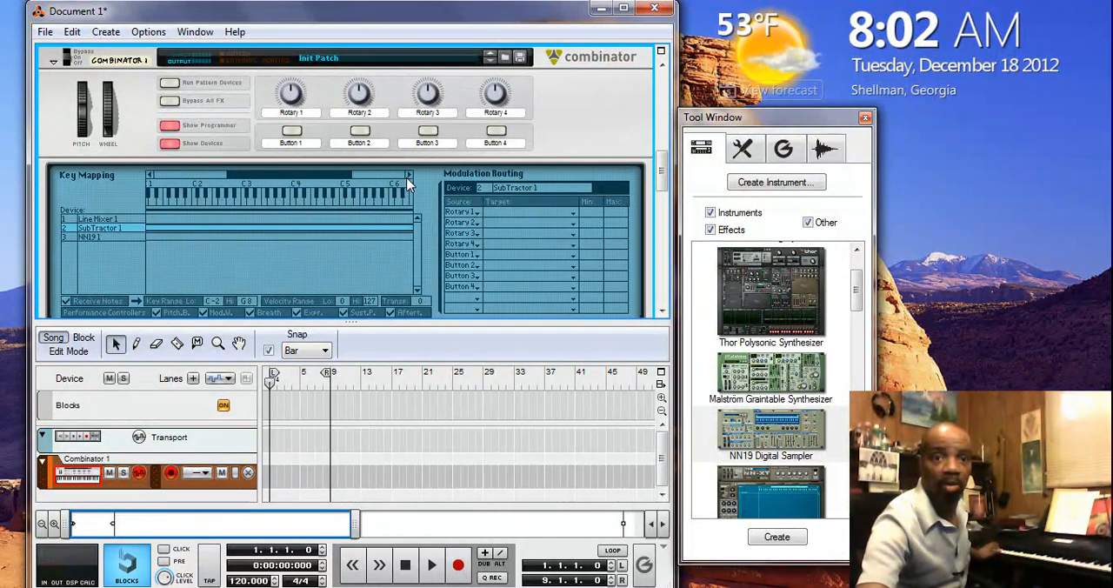
pyautogui.click(409, 175)
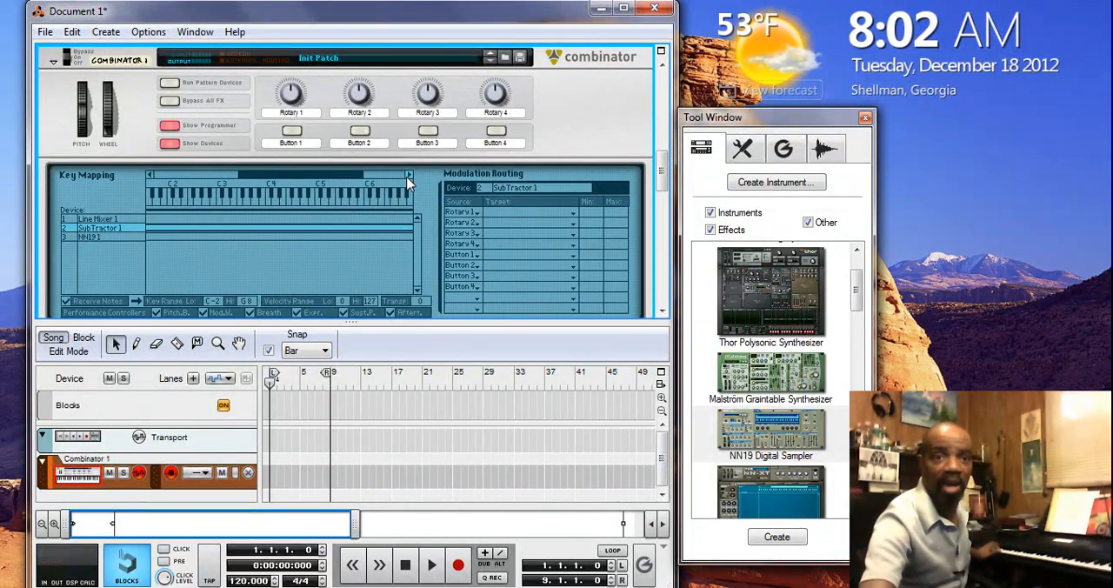
pyautogui.click(408, 176)
pyautogui.click(409, 176)
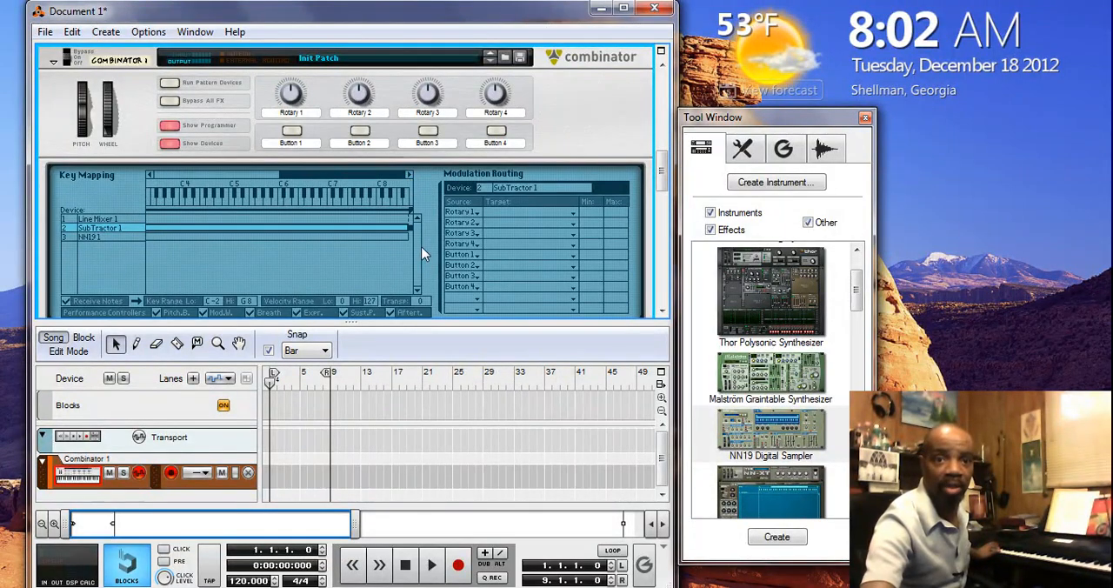
pyautogui.moveTo(412, 228); pyautogui.dragTo(203, 234)
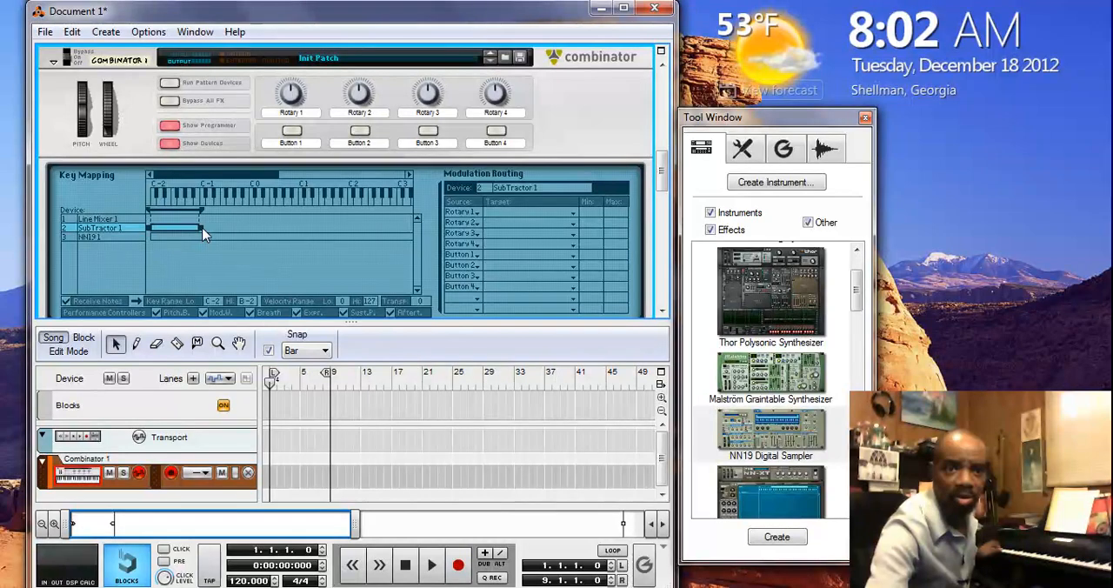
pyautogui.moveTo(203, 233); pyautogui.dragTo(207, 233)
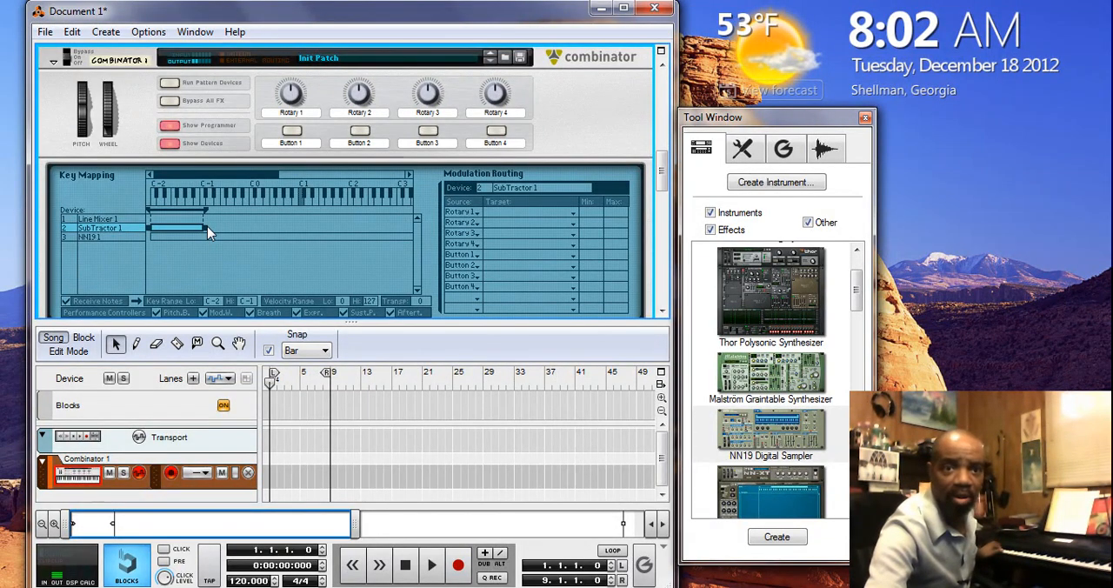
pyautogui.moveTo(207, 230); pyautogui.dragTo(365, 206)
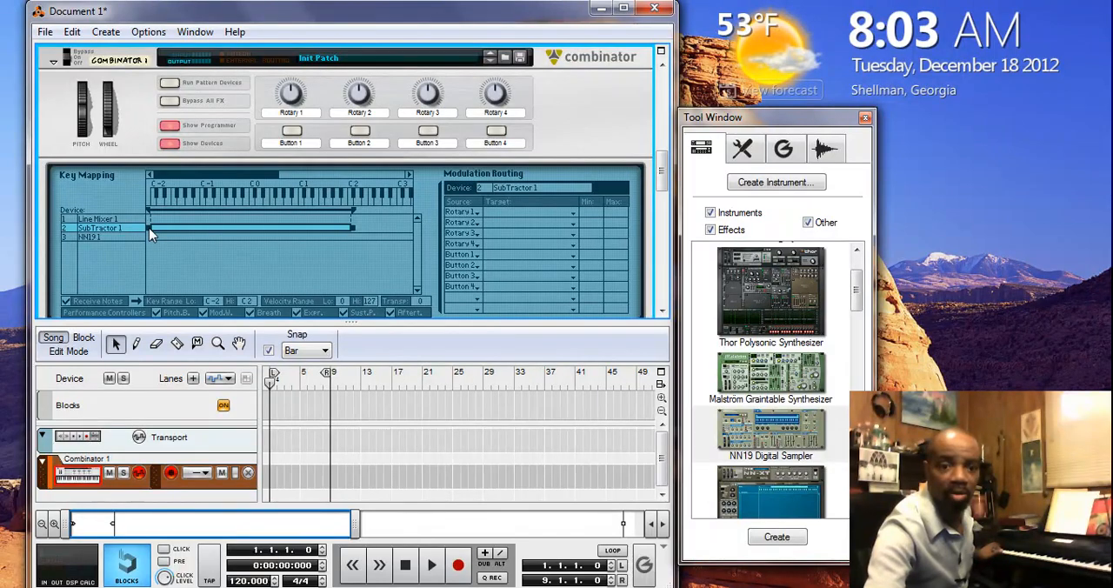
pyautogui.moveTo(148, 228); pyautogui.dragTo(213, 217)
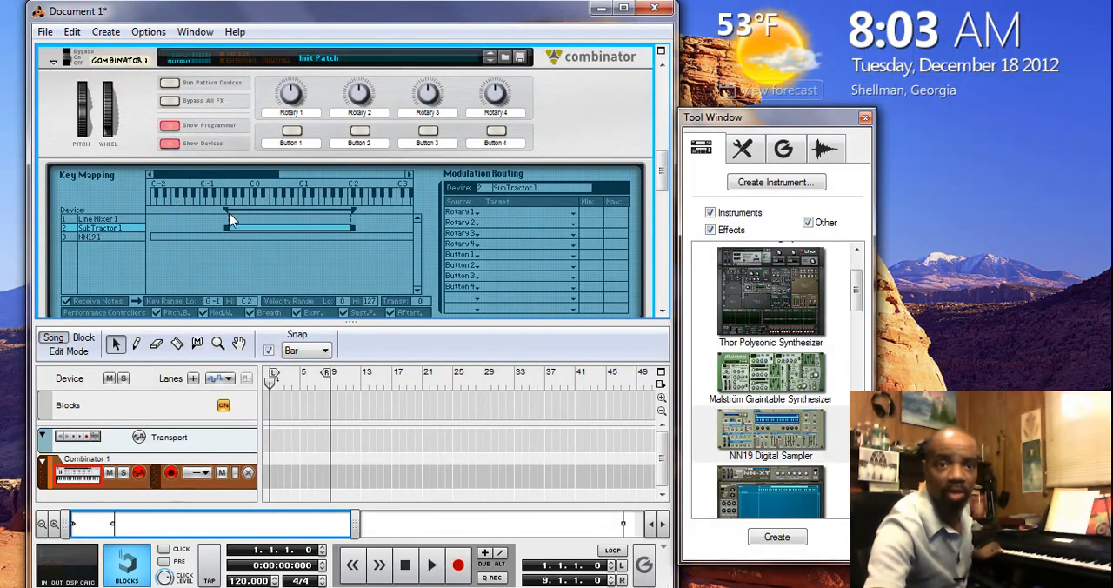
pyautogui.moveTo(283, 224); pyautogui.dragTo(294, 228)
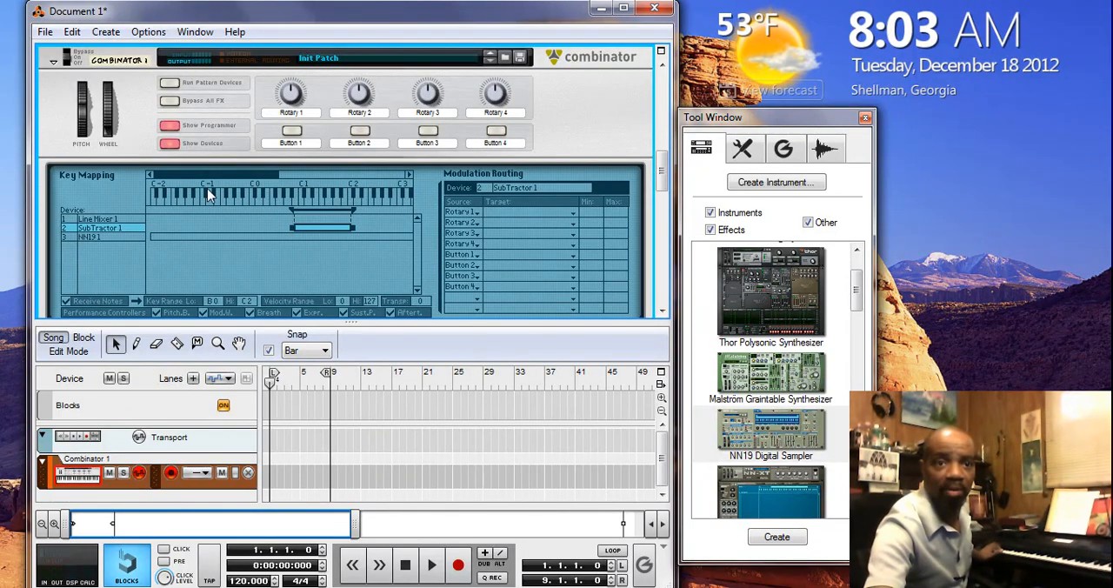
# Raise the low end of the NN19's key range to C#2 in the Combinator's key mapping
pyautogui.click(122, 242)
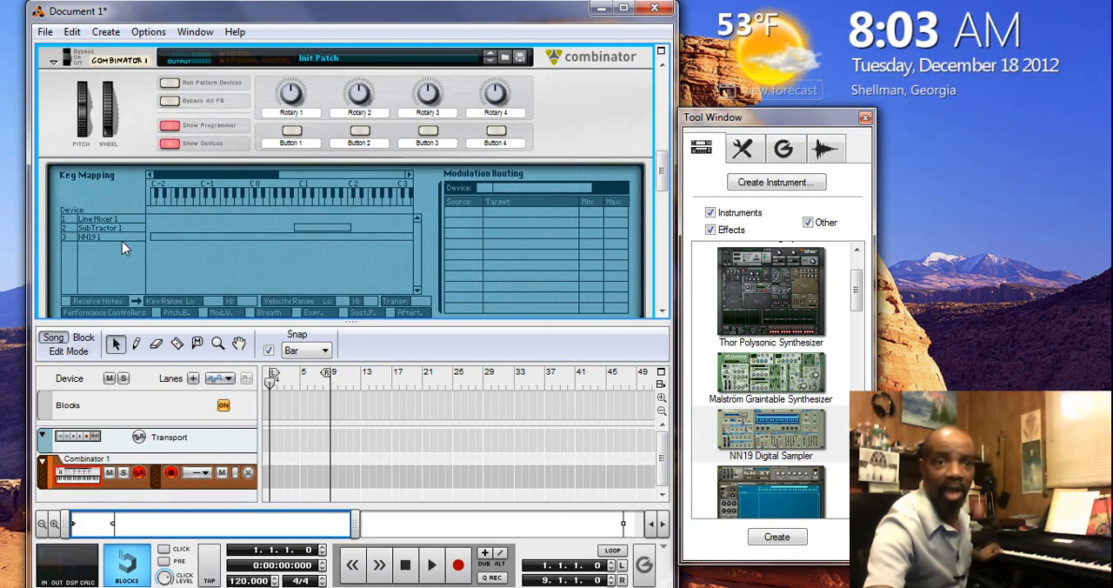
pyautogui.click(122, 240)
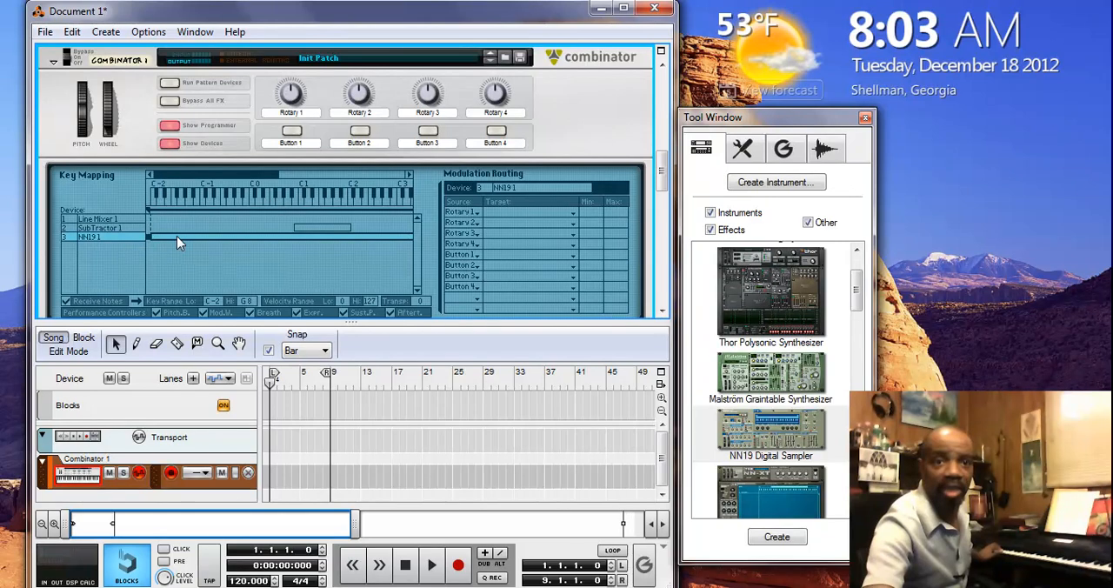
pyautogui.moveTo(148, 245); pyautogui.dragTo(350, 212)
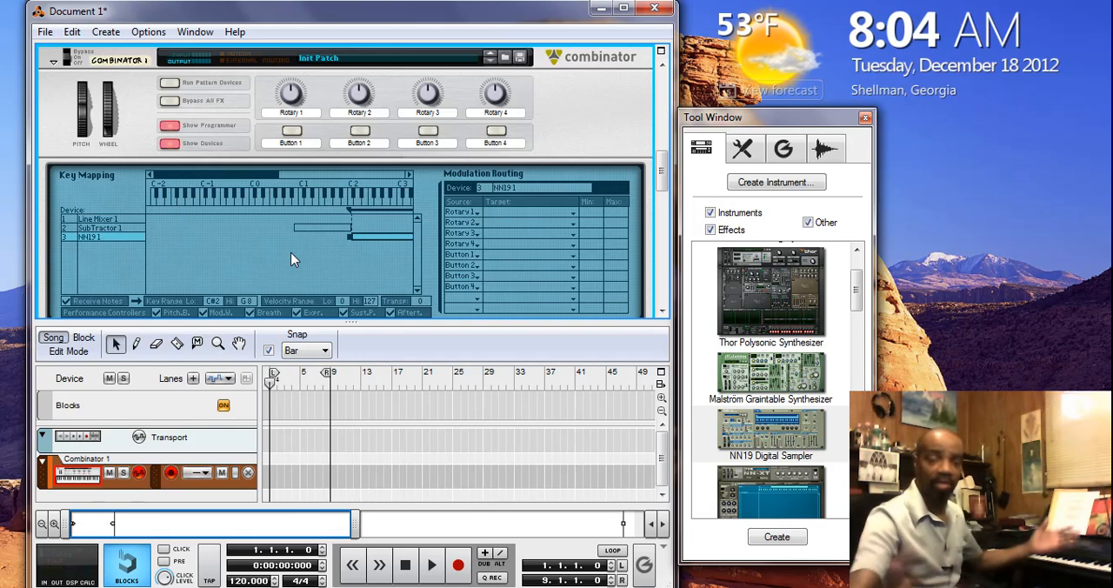
# Save the Combinator patch as "Bass Split" in My Documents
pyautogui.scroll(3, 291, 258)
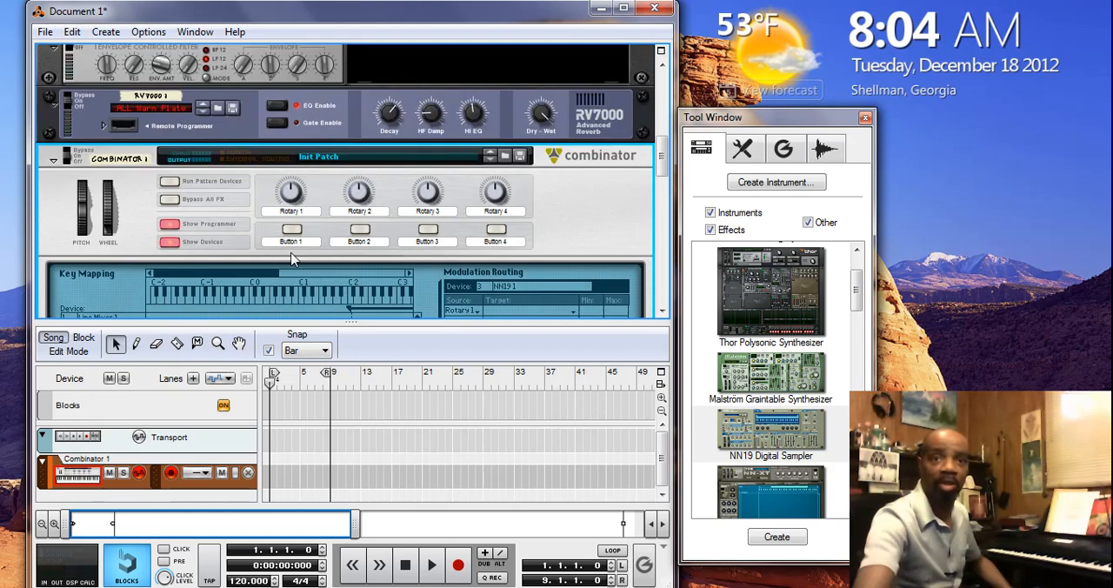
pyautogui.click(521, 158)
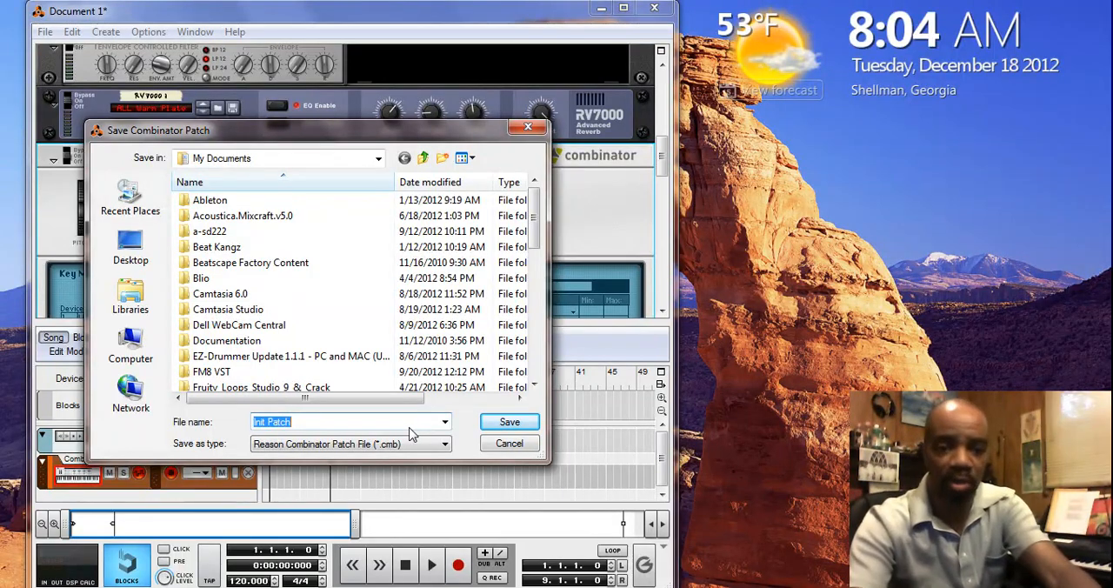
pyautogui.write('Bass S')
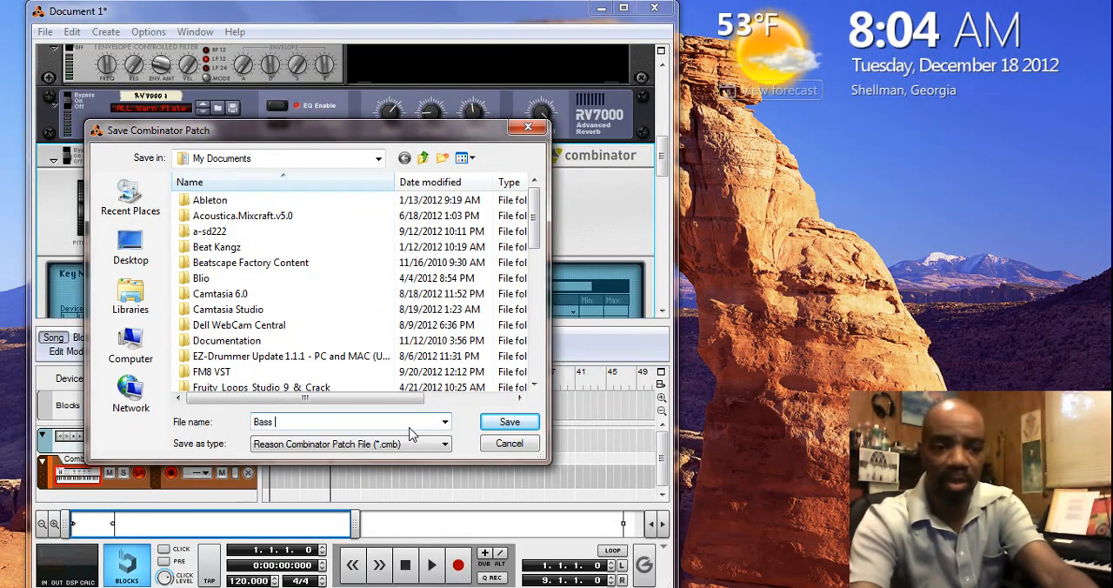
pyautogui.write('plit')
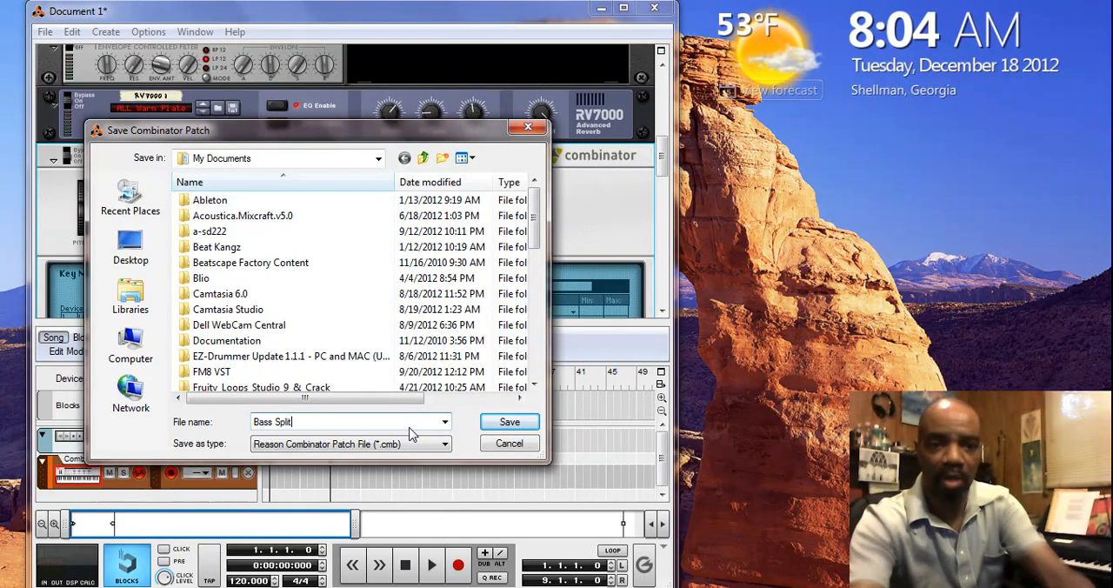
pyautogui.click(509, 422)
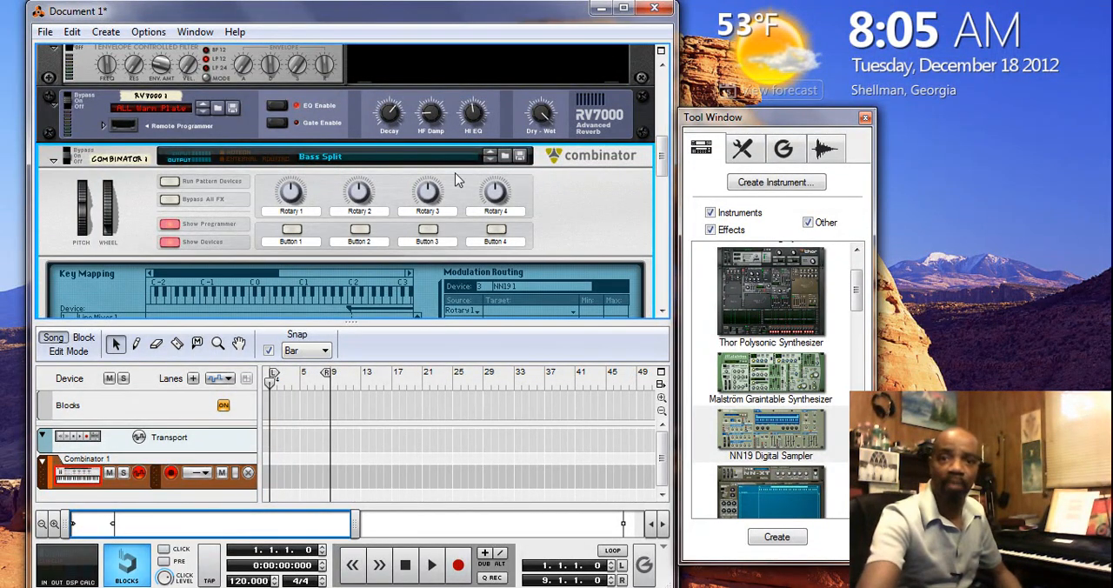
# Check the SubTractor and NN19 channel levels on the Line Mixer inside the Combinator
pyautogui.moveTo(659, 169); pyautogui.dragTo(663, 202)
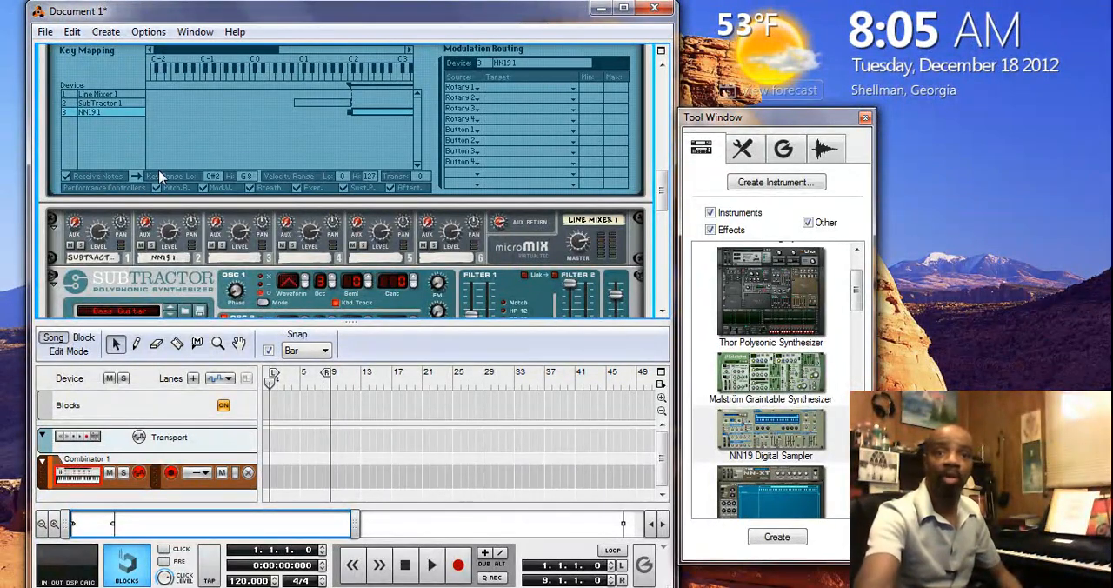
pyautogui.click(661, 63)
pyautogui.click(661, 64)
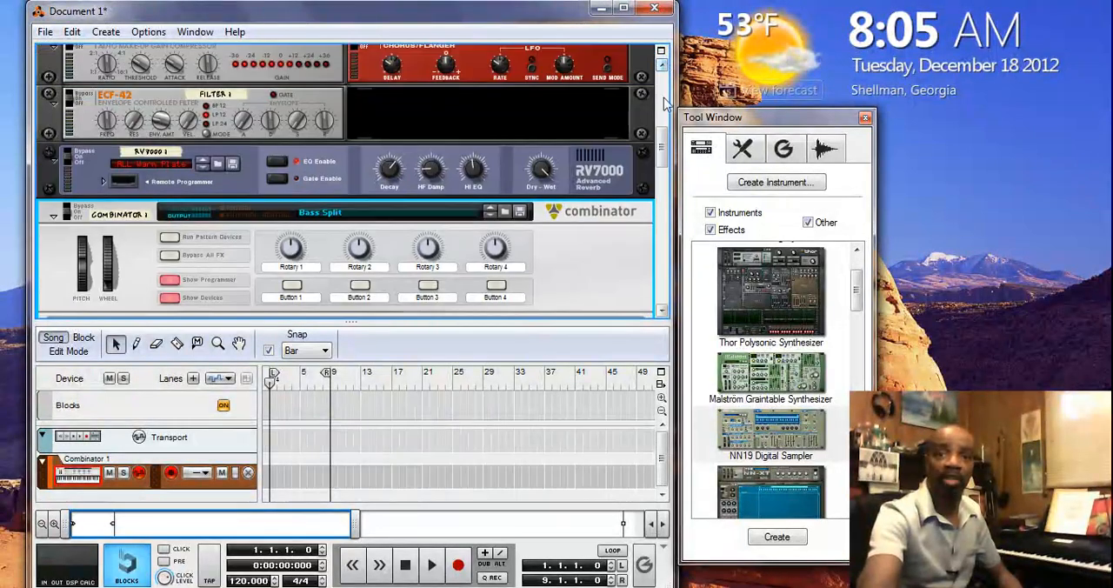
pyautogui.moveTo(662, 139); pyautogui.dragTo(668, 184)
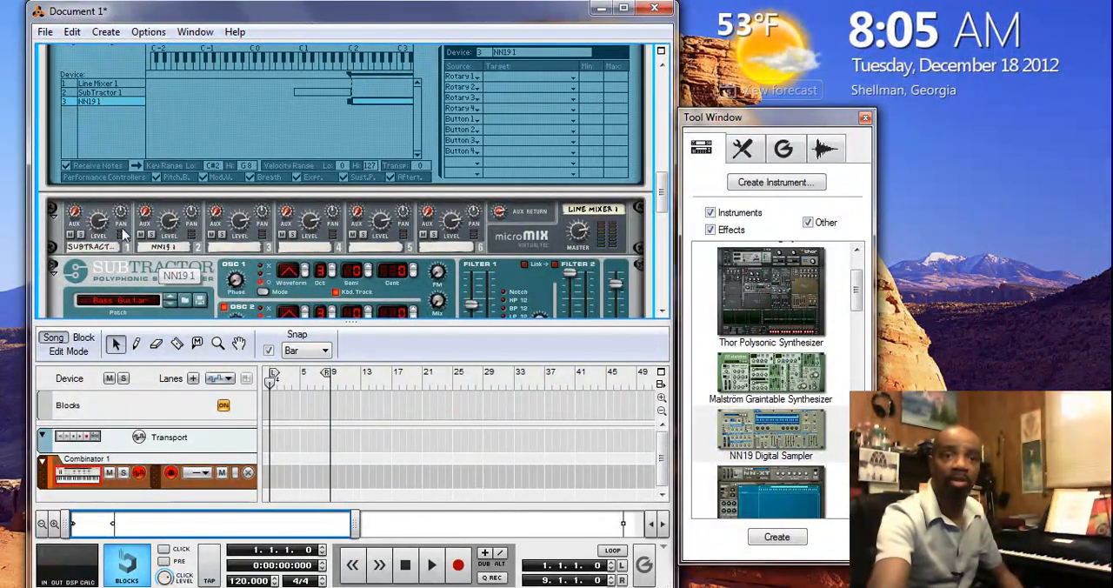
pyautogui.moveTo(172, 224)
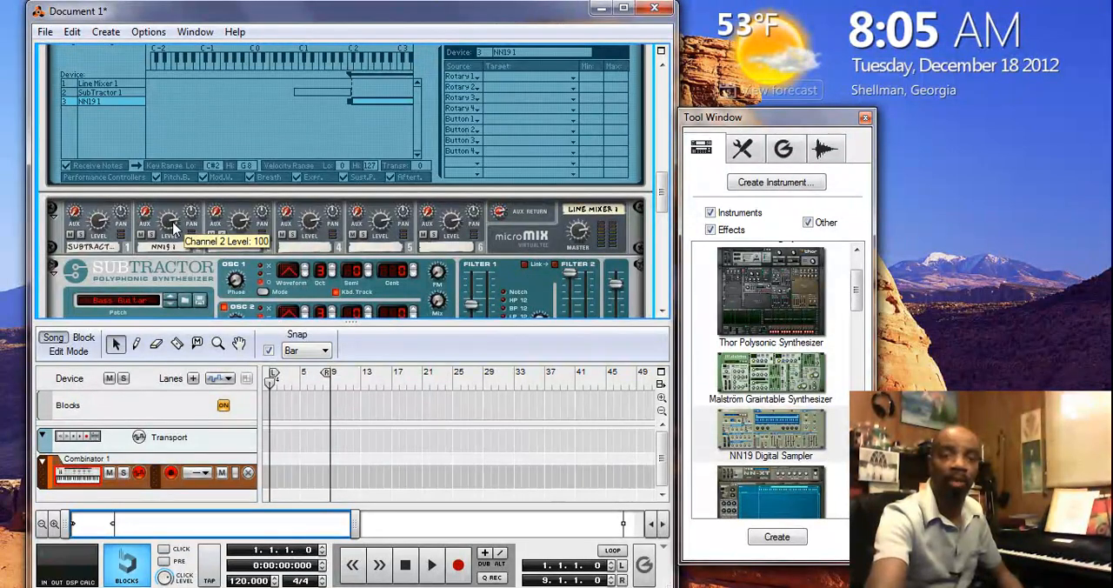
# Raise the NN19 channel level to 112 and adjust the SubTractor channel level on the Combinator's Line Mixer
pyautogui.moveTo(172, 221); pyautogui.dragTo(173, 221)
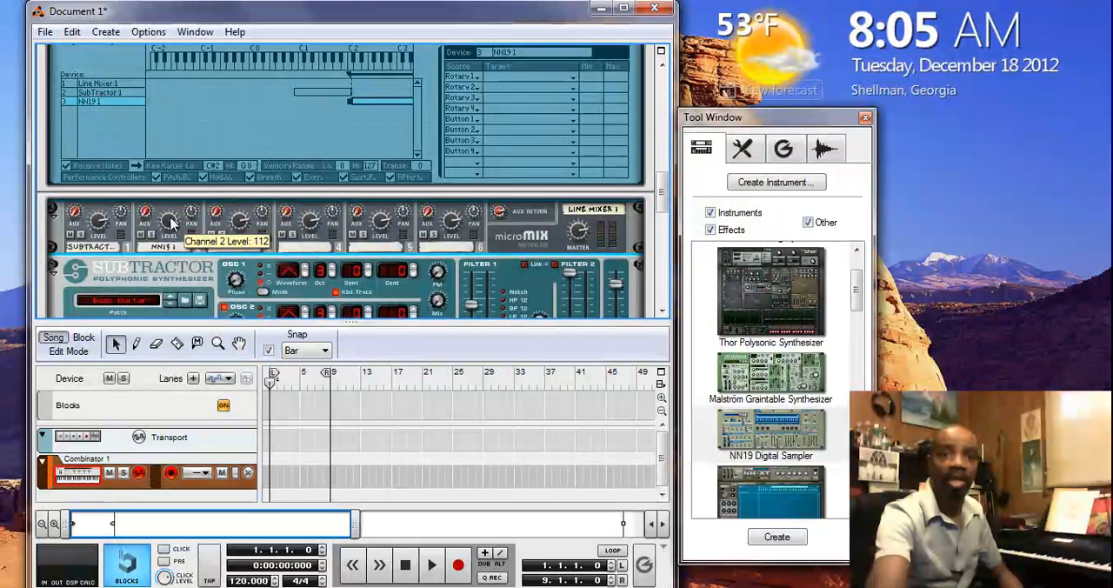
pyautogui.moveTo(103, 226)
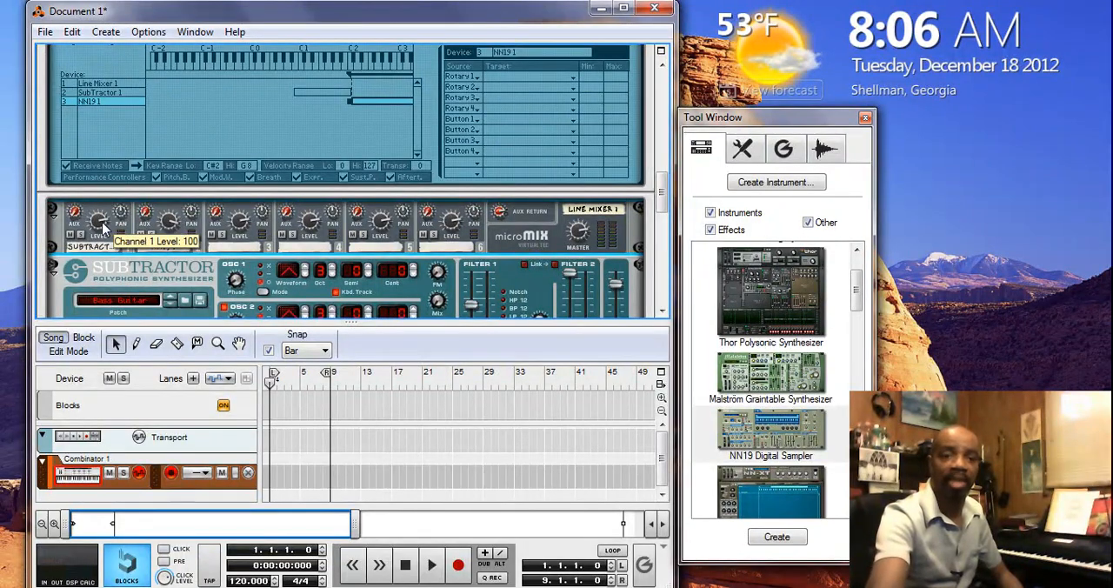
pyautogui.moveTo(103, 226); pyautogui.dragTo(100, 243)
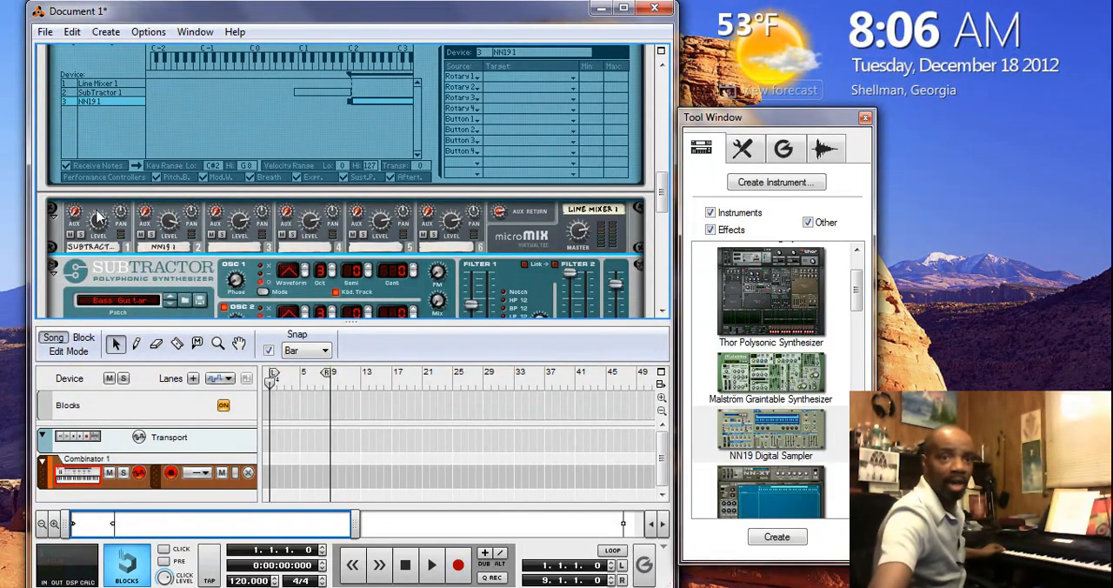
pyautogui.click(100, 224)
pyautogui.moveTo(100, 220); pyautogui.dragTo(100, 207)
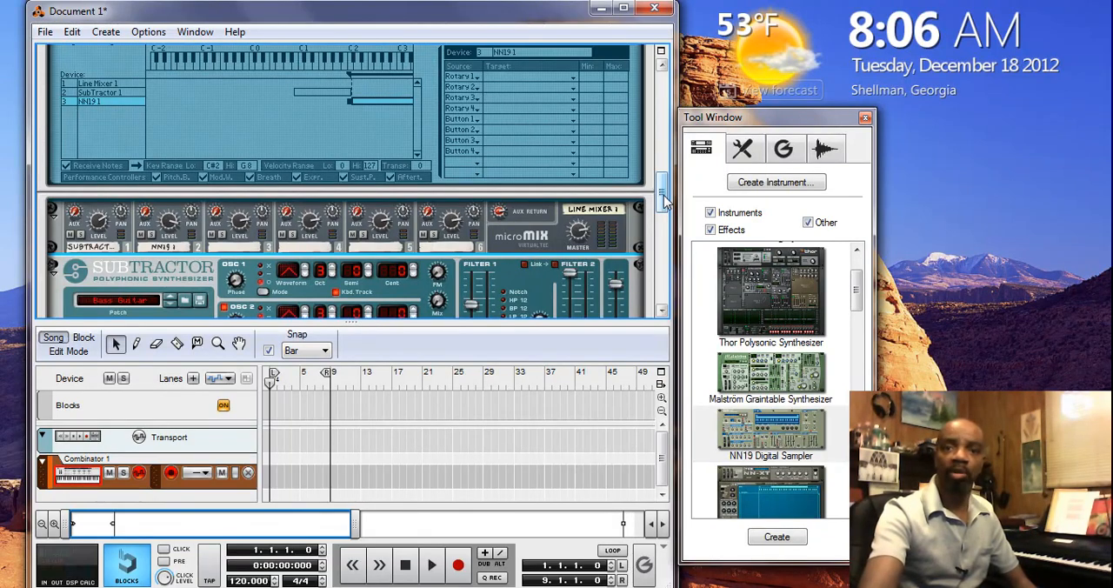
pyautogui.moveTo(663, 193); pyautogui.dragTo(664, 155)
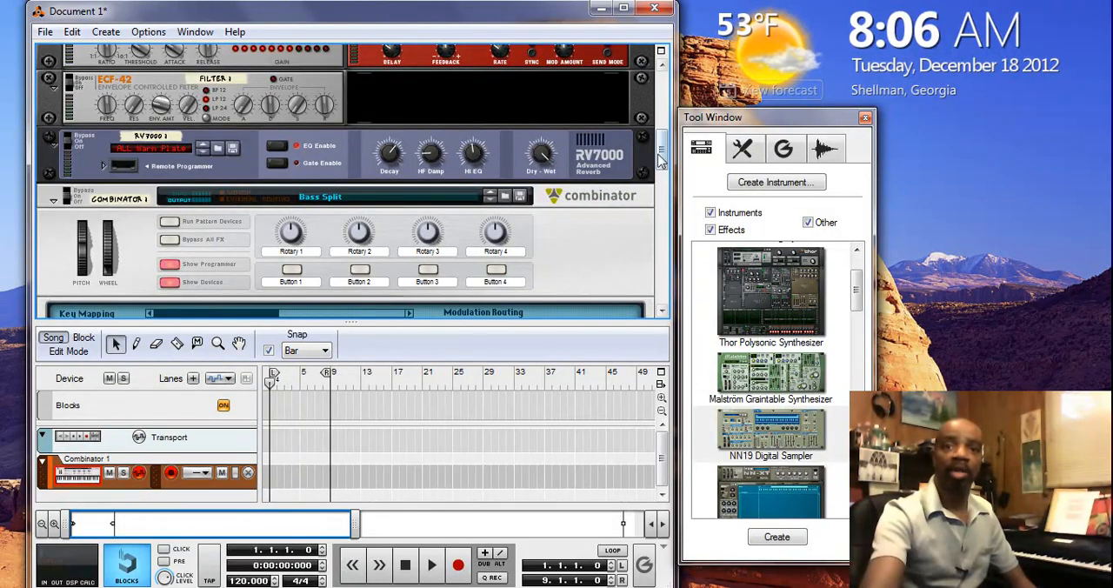
pyautogui.moveTo(663, 157); pyautogui.dragTo(663, 104)
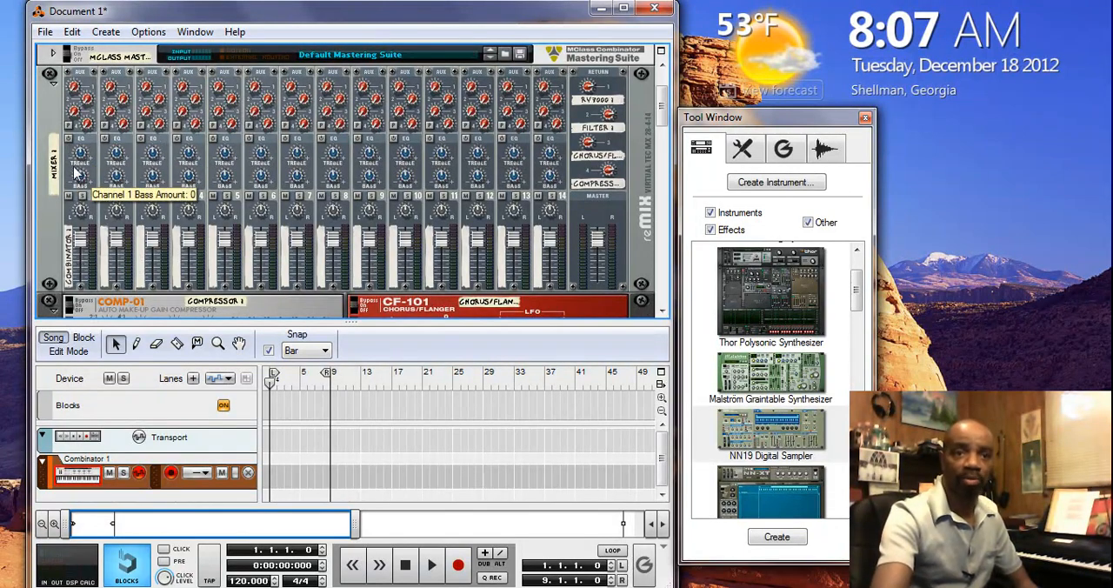
pyautogui.click(70, 139)
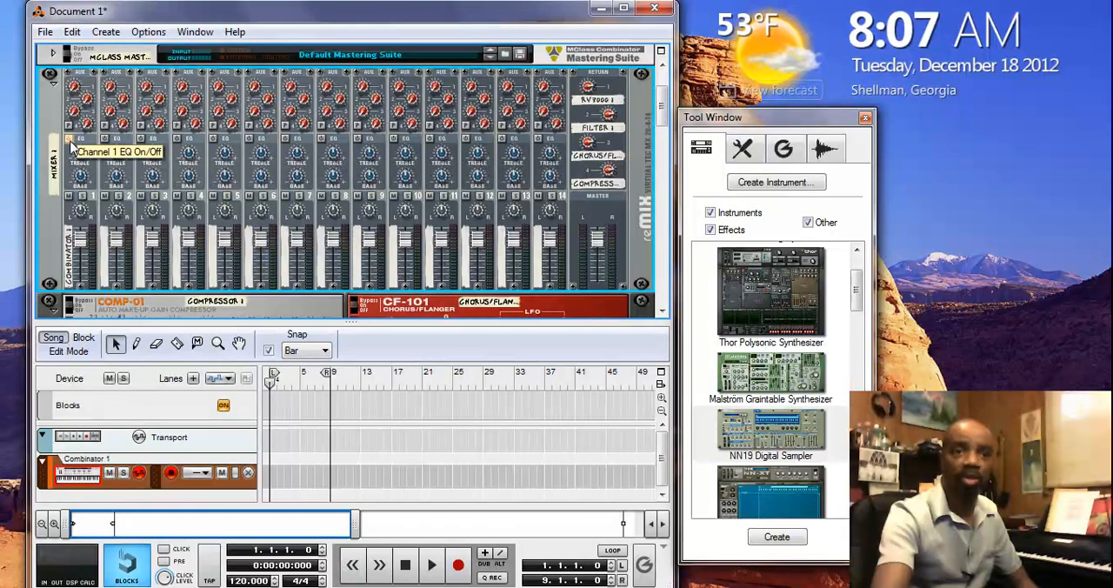
pyautogui.moveTo(80, 156); pyautogui.dragTo(80, 148)
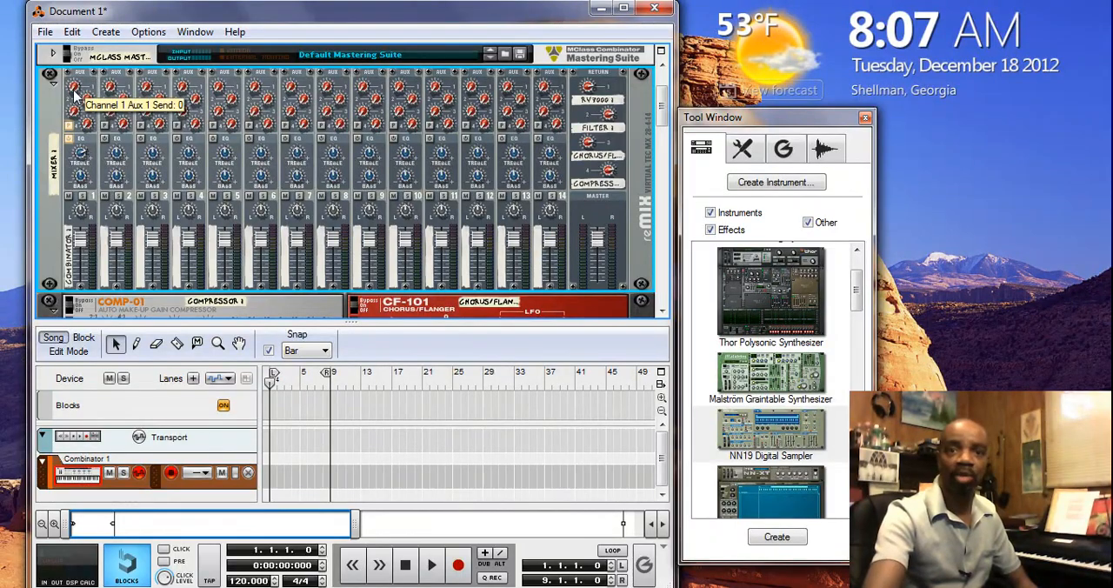
pyautogui.moveTo(87, 106); pyautogui.dragTo(87, 83)
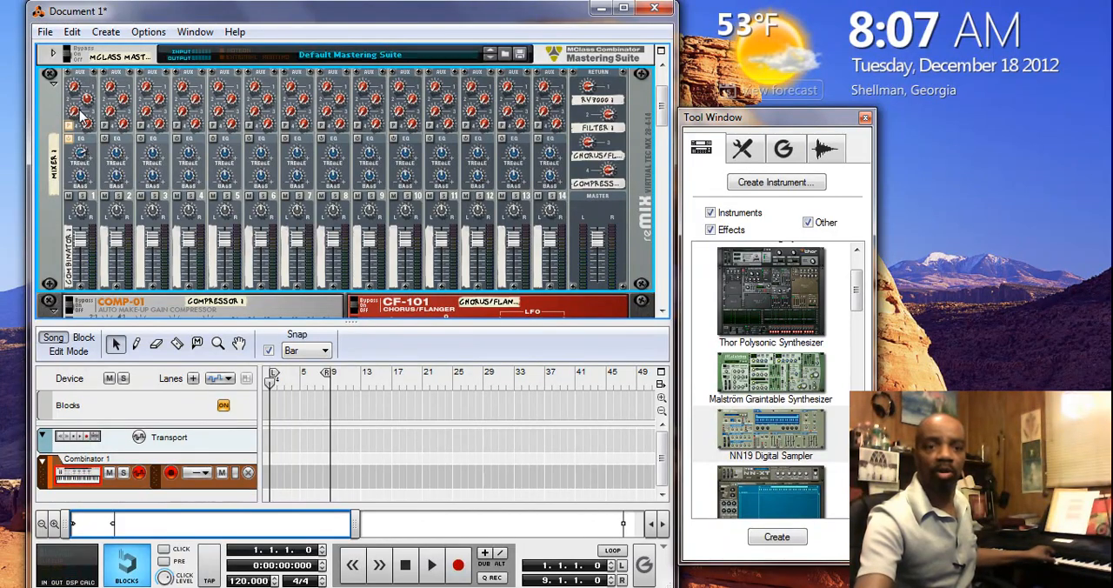
pyautogui.moveTo(78, 111); pyautogui.dragTo(77, 79)
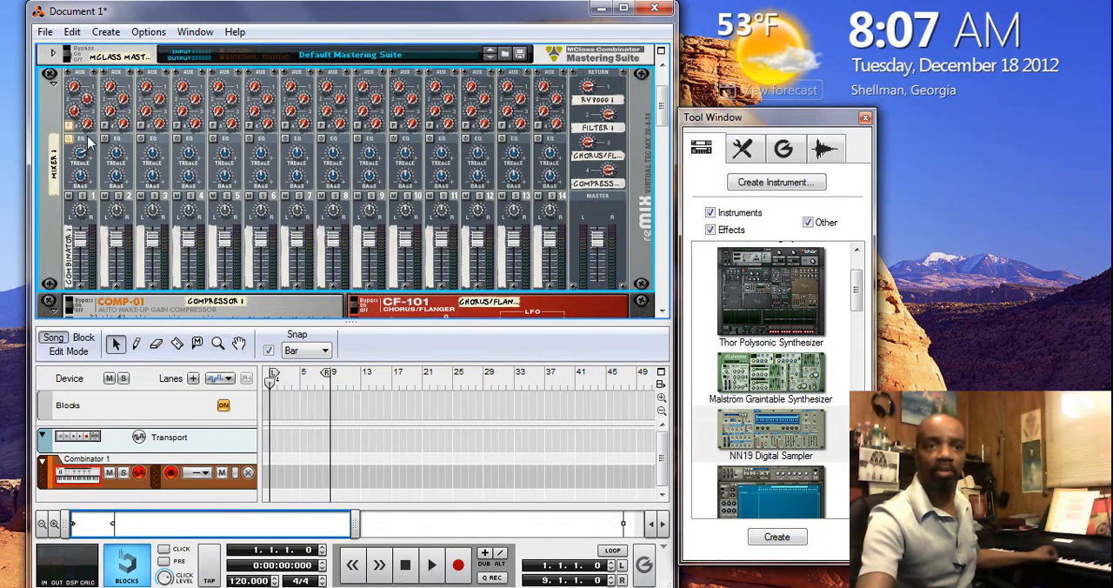
pyautogui.moveTo(86, 127); pyautogui.dragTo(95, 96)
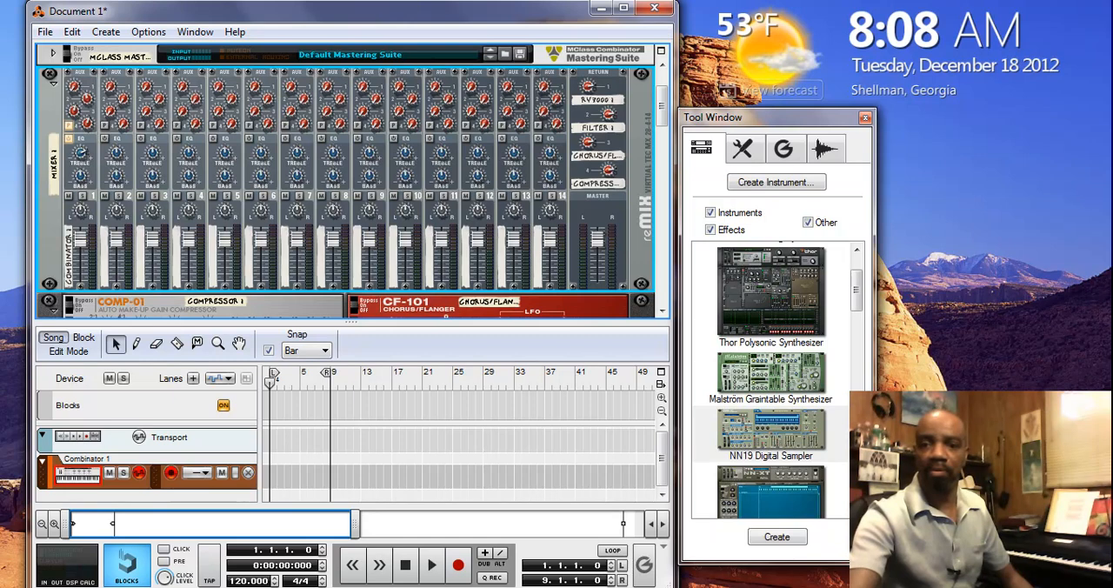
pyautogui.press('F8')
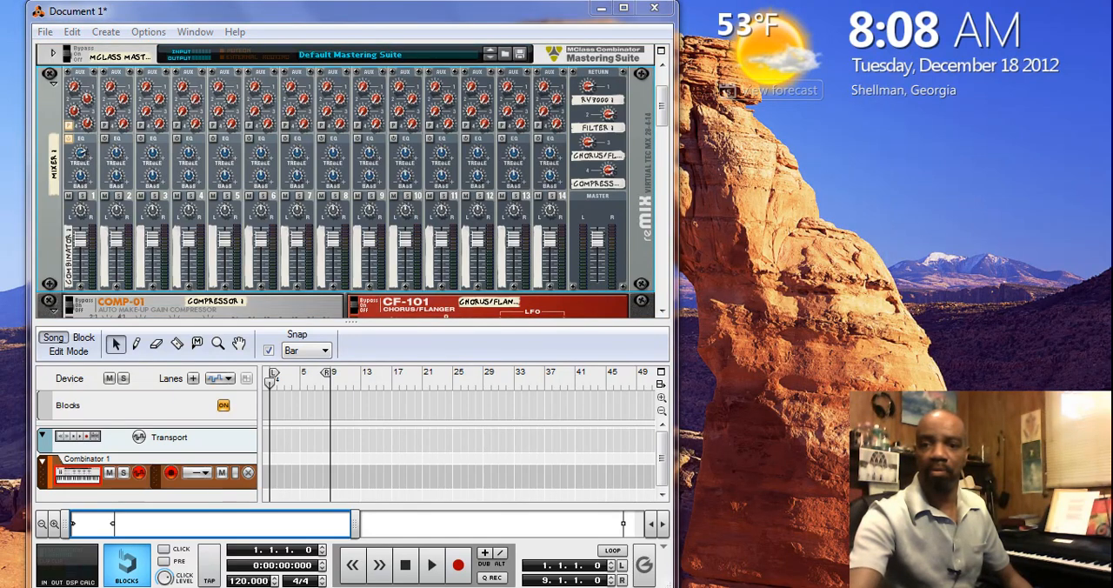